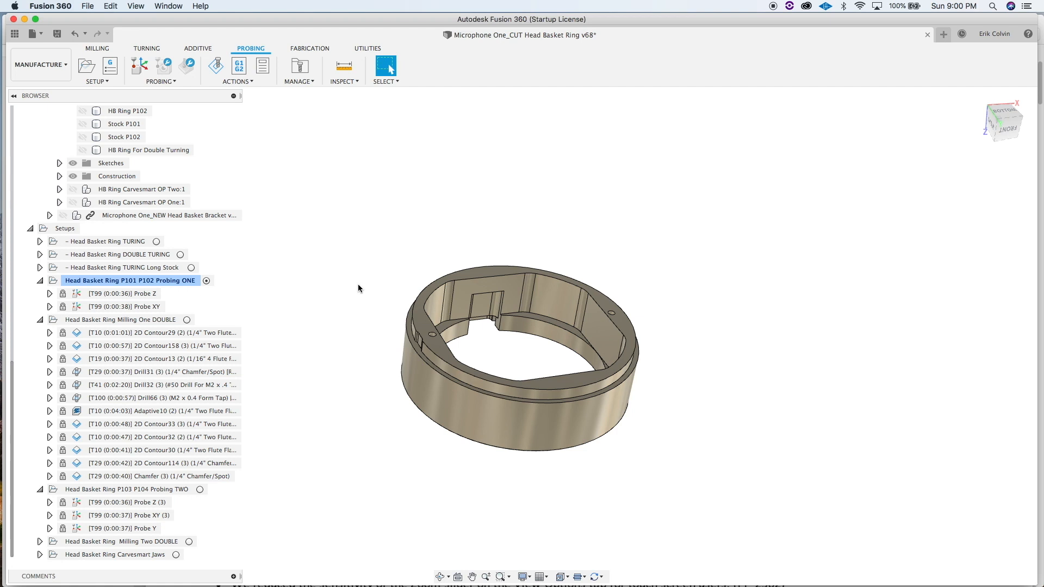
- Switch to Chrome and view the images of the Carvesmart jaw holders and replaceable vise jaws
mouse_move(361, 572)
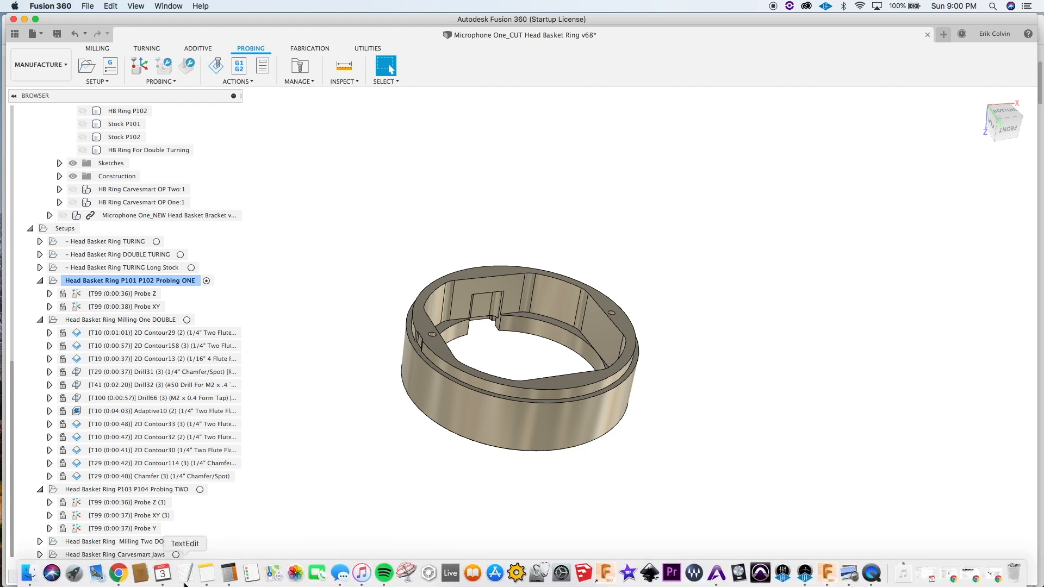
left_click(118, 574)
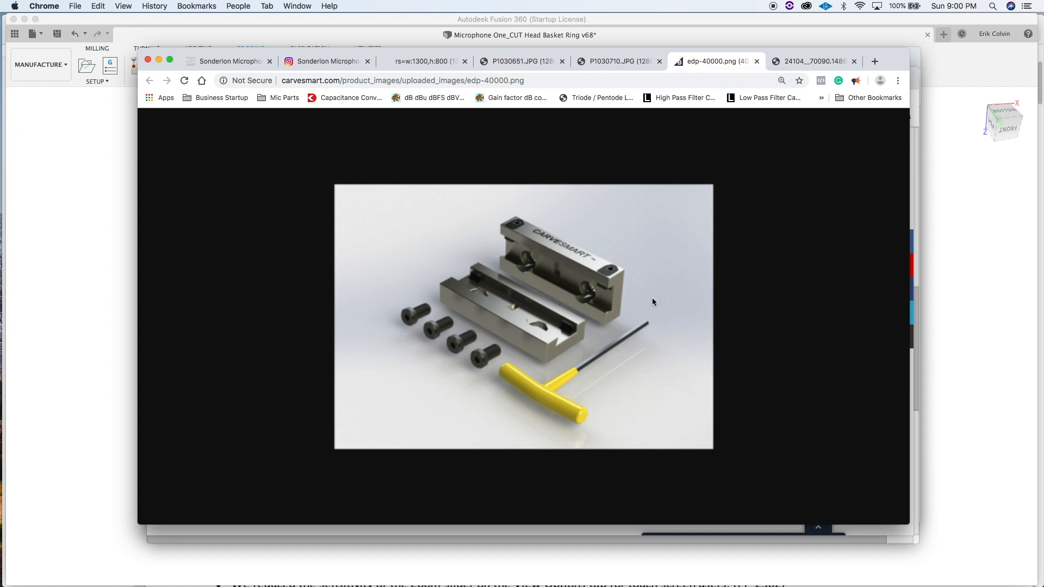
left_click(812, 61)
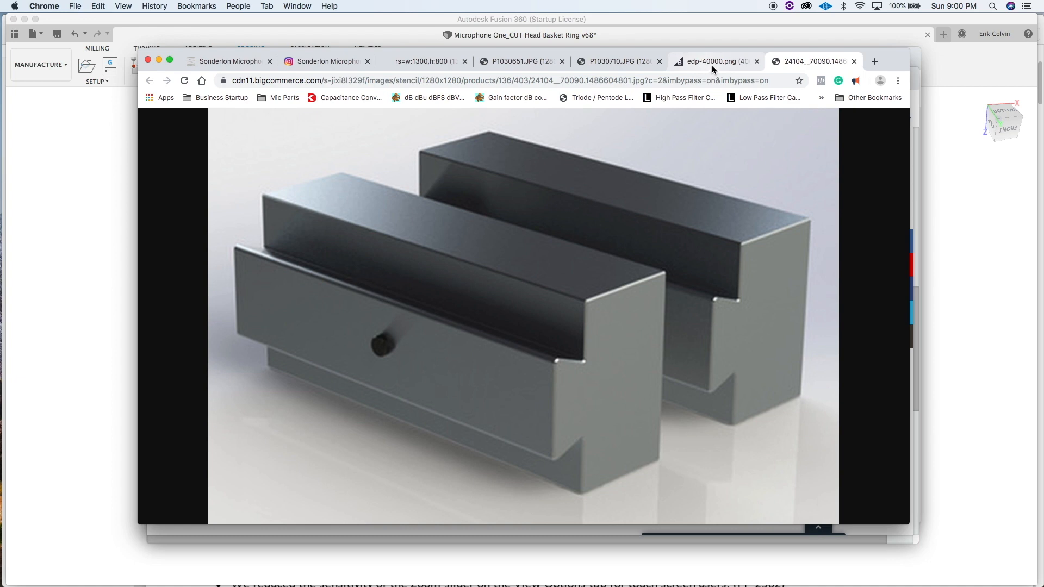
- Compare the photos of the wired Hallmark ITTP probe and the XoomSpeed wireless probe with its transmitter housing
left_click(518, 61)
left_click(444, 61)
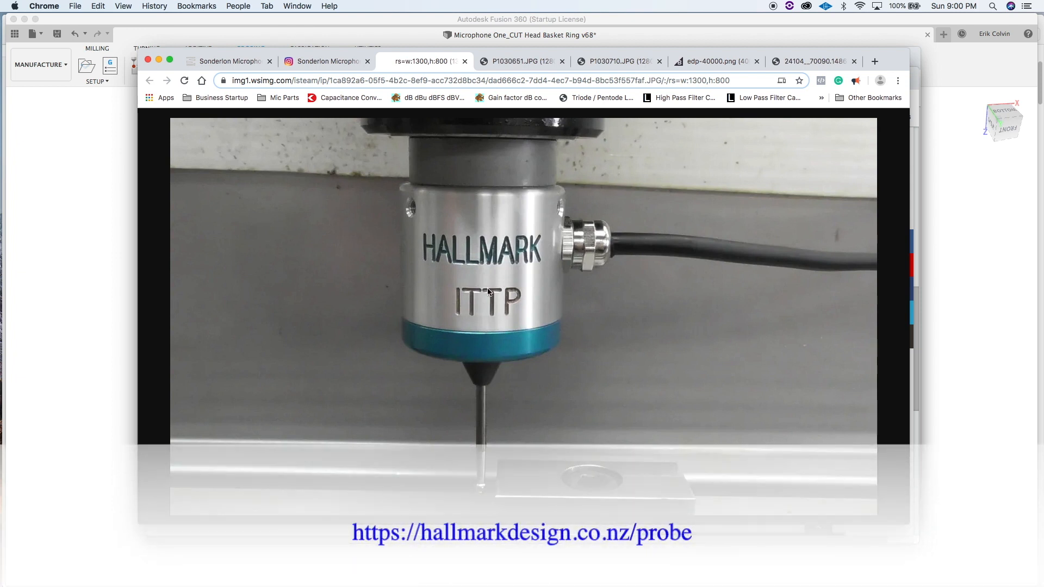
left_click(523, 64)
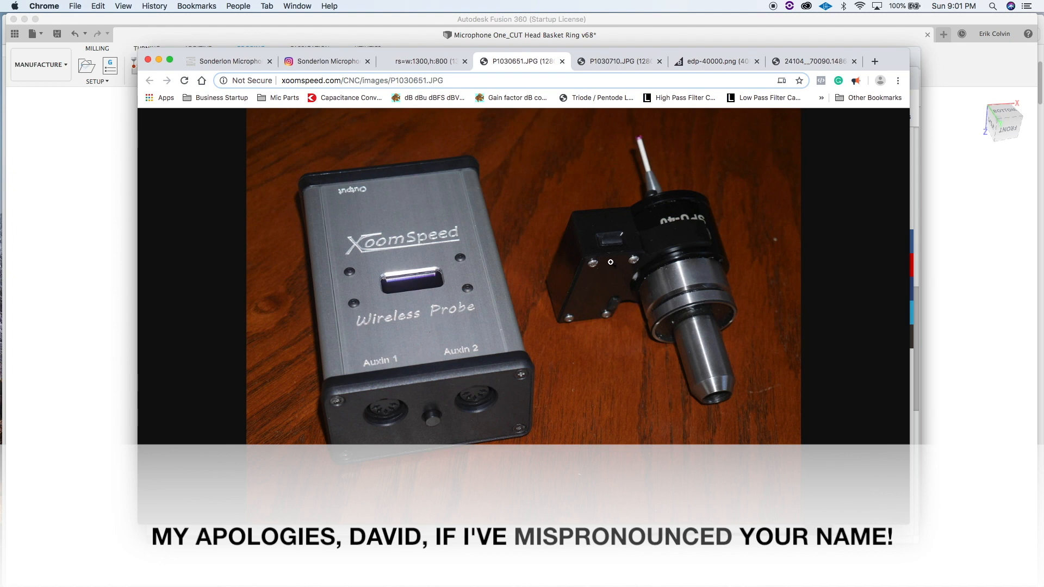
left_click(428, 64)
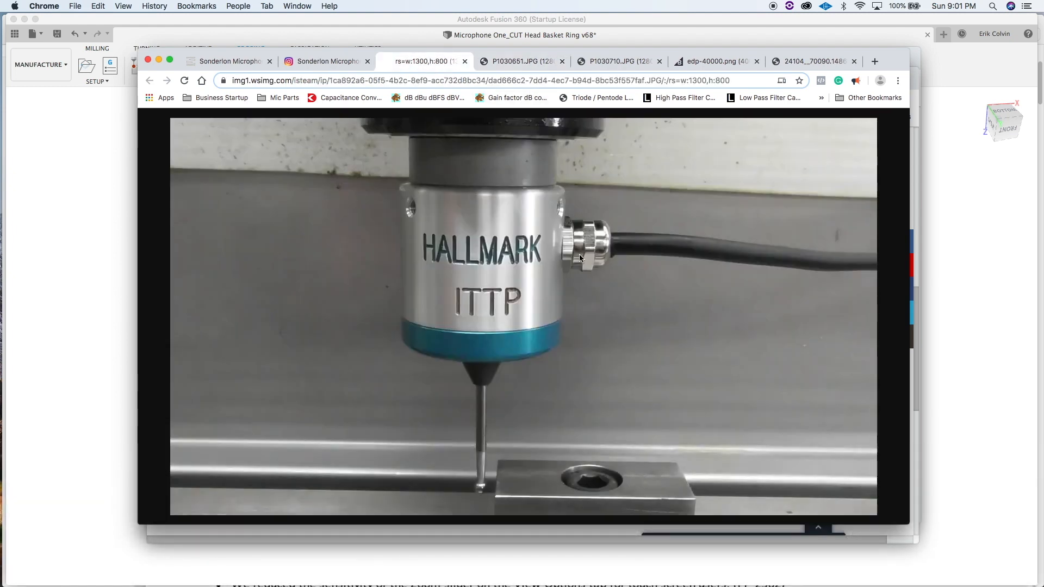
left_click(538, 61)
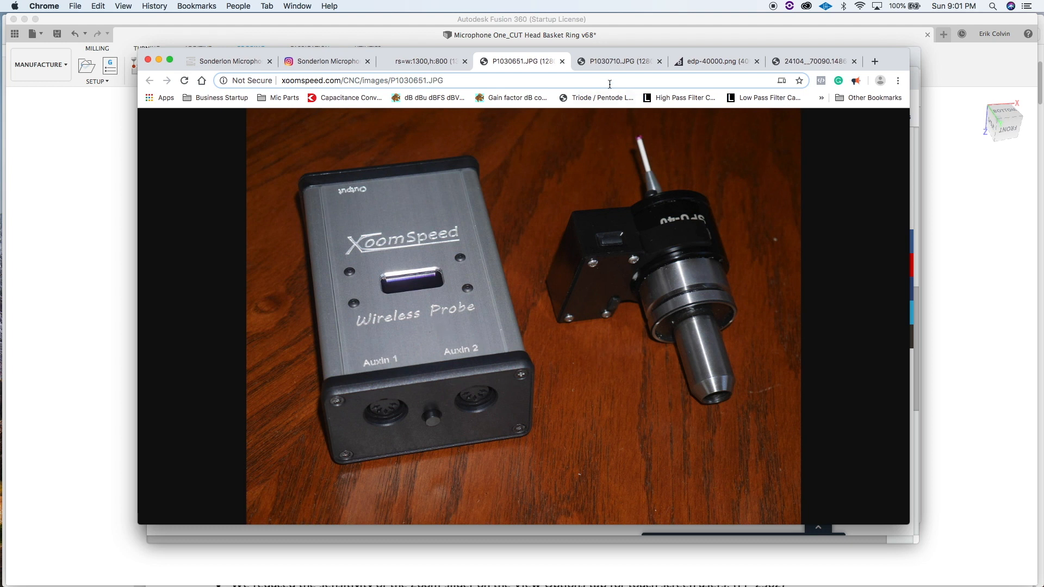
left_click(613, 62)
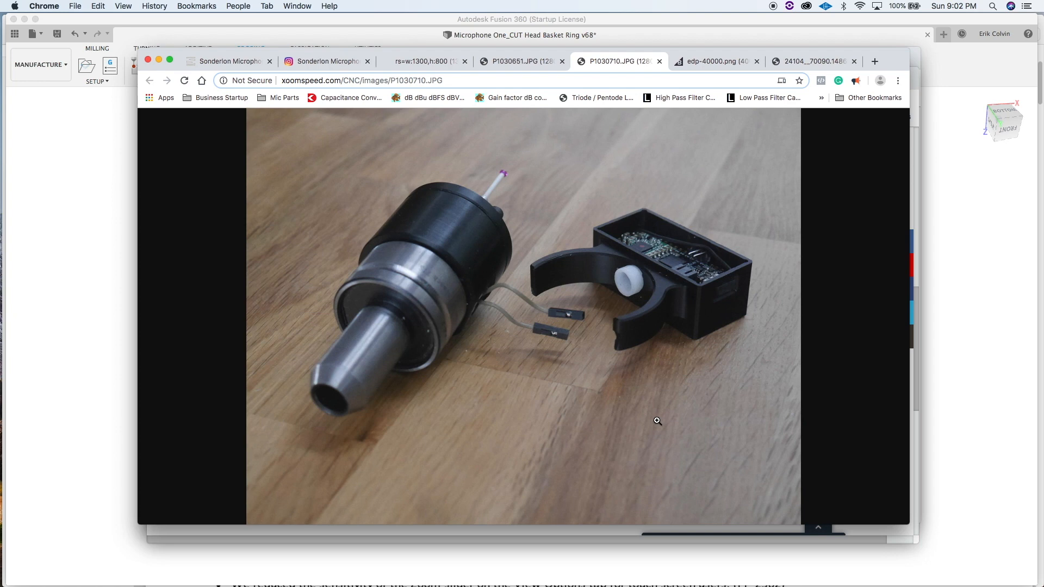
left_click(436, 66)
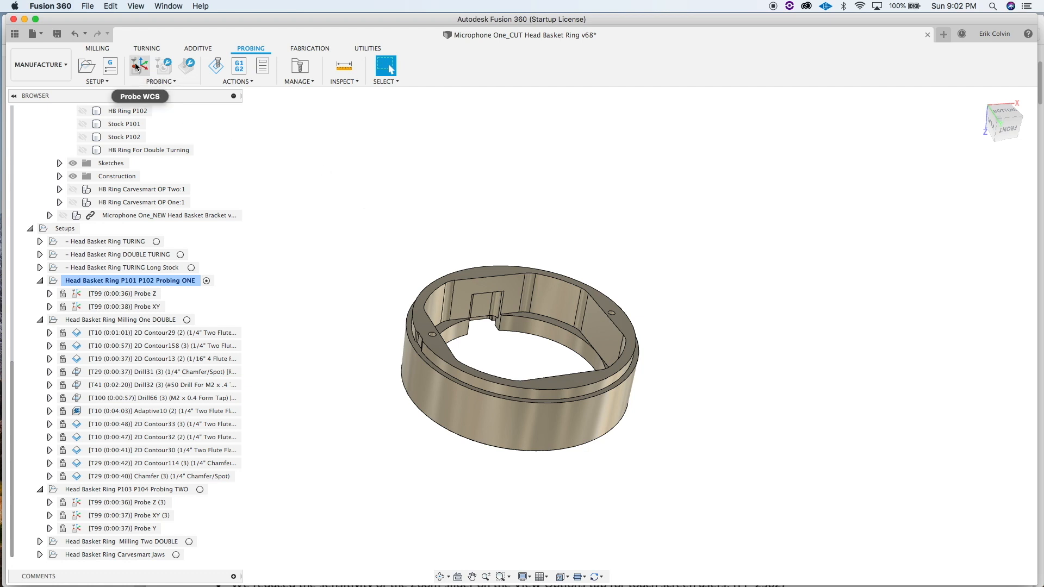
- In Fusion 360, start a Probe WCS operation and choose the ring's flat upper face as the probe surface
mouse_move(135, 63)
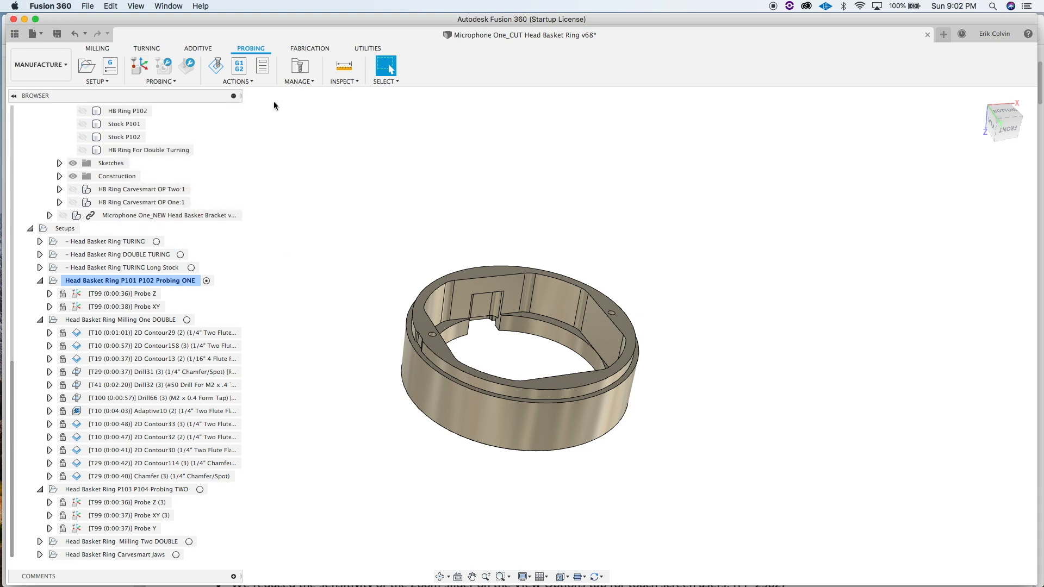
left_click(165, 67)
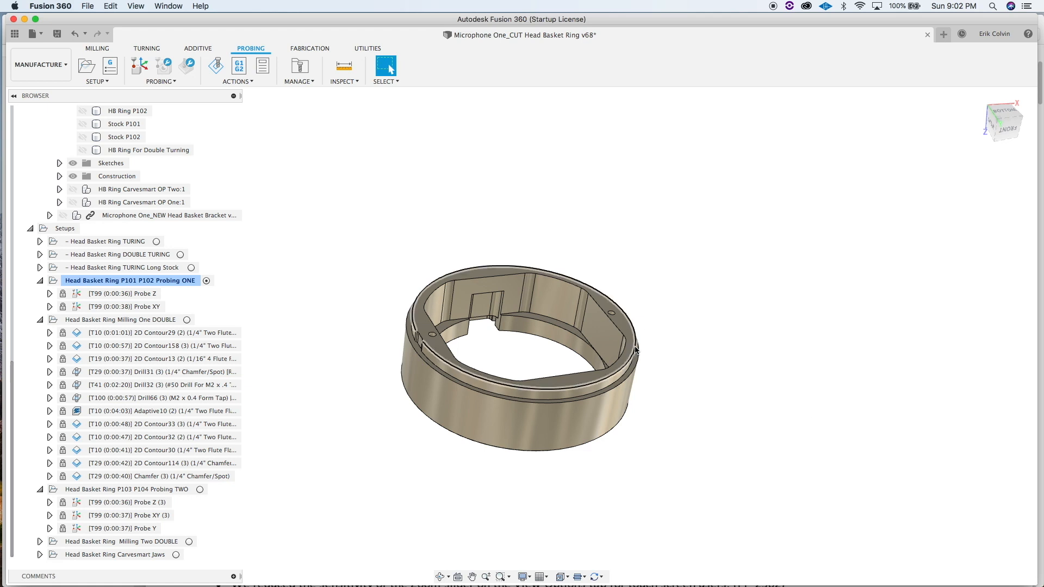
left_click(143, 64)
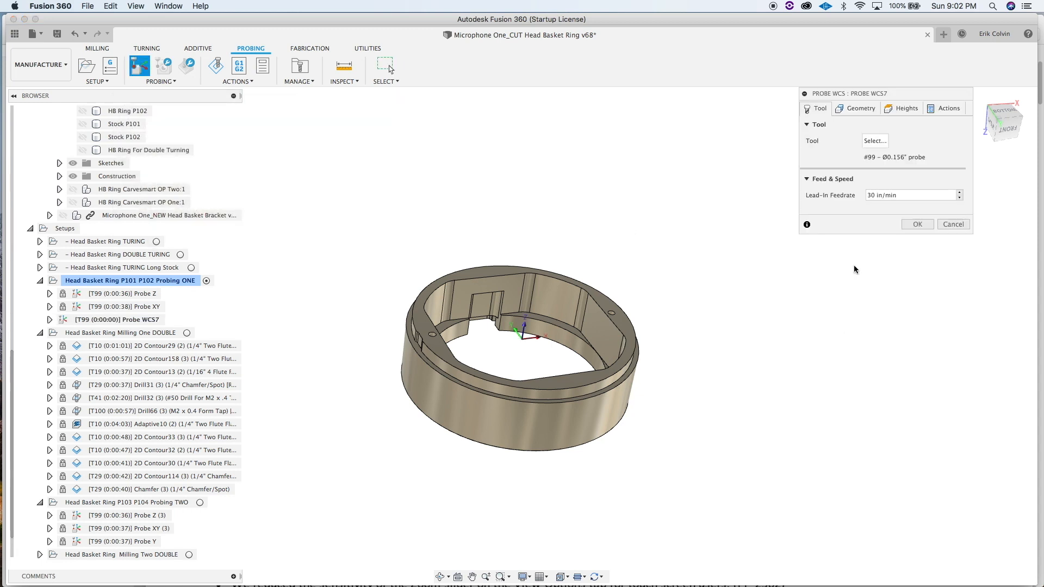
left_click(861, 108)
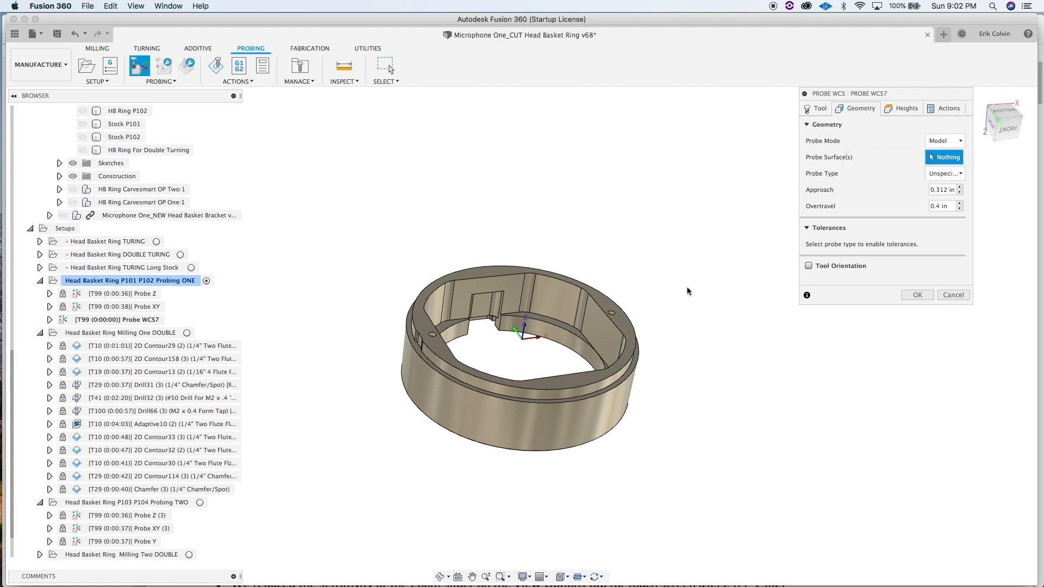
scroll(651, 285, "up", 5)
scroll(629, 345, "down", 3)
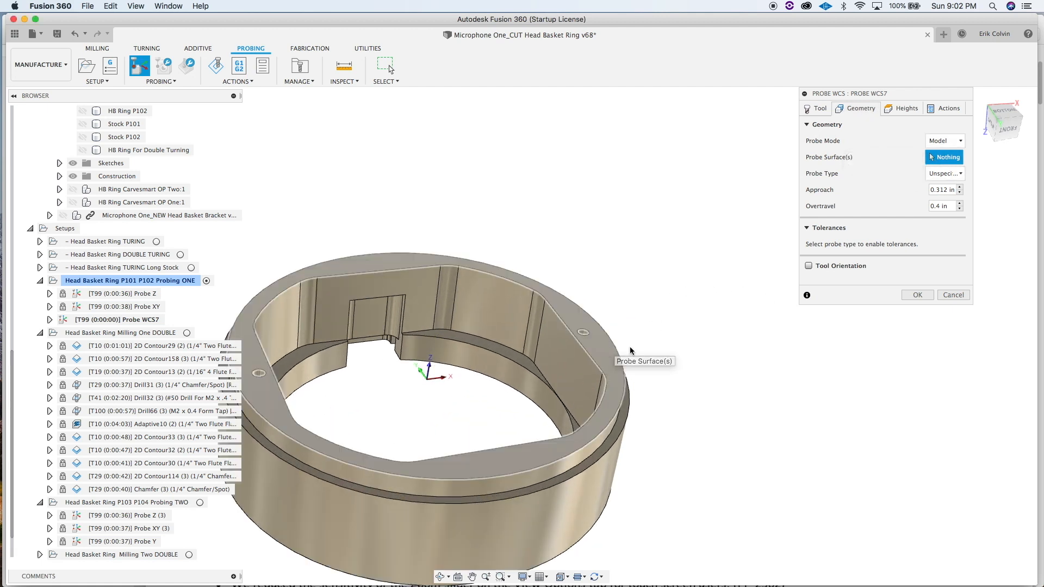
left_click(610, 299)
scroll(702, 327, "down", 2)
scroll(707, 354, "down", 2)
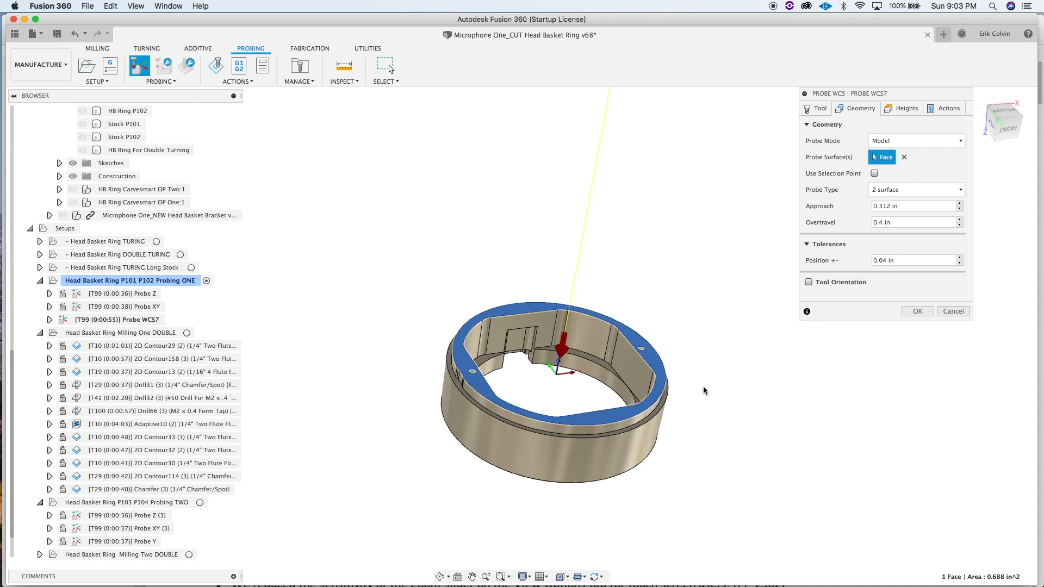
- Enable Use Selection Point and place the Z probing point on the ring's upper face beside a small screw hole
scroll(702, 389, "up", 3)
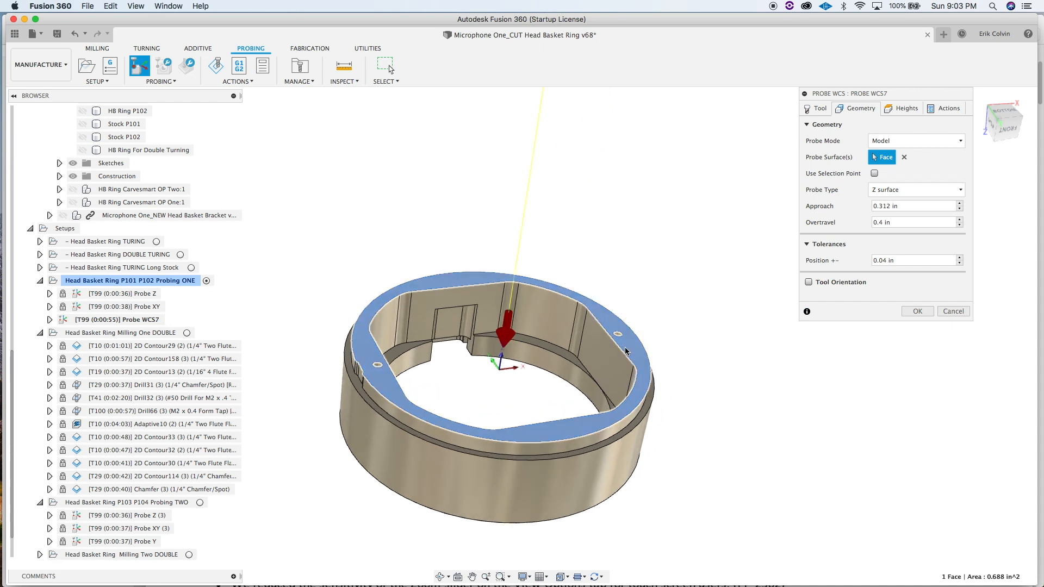
left_click(874, 174)
mouse_move(769, 354)
middle_mouse_down("shift")
mouse_move(752, 343)
mouse_move(760, 332)
mouse_move(762, 361)
middle_mouse_up("shift")
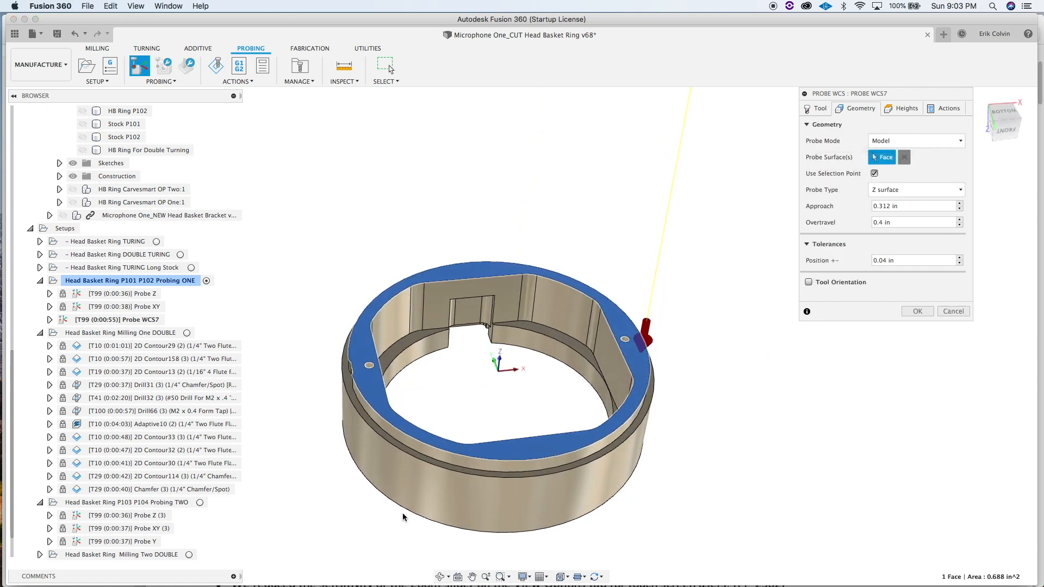
left_click(375, 387)
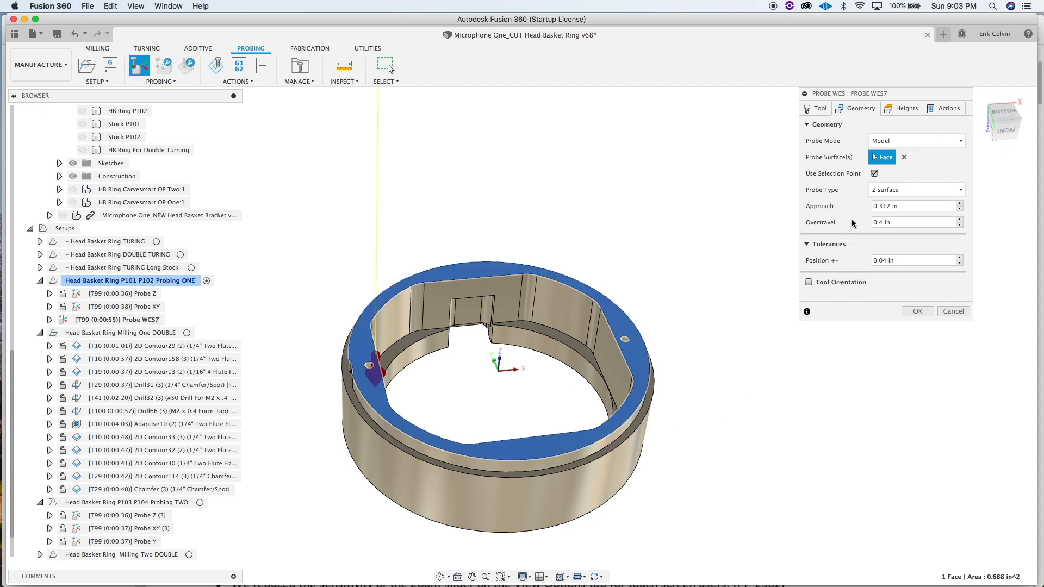
- Replace the probe surface with a curved inner wall face of the ring
left_click(904, 157)
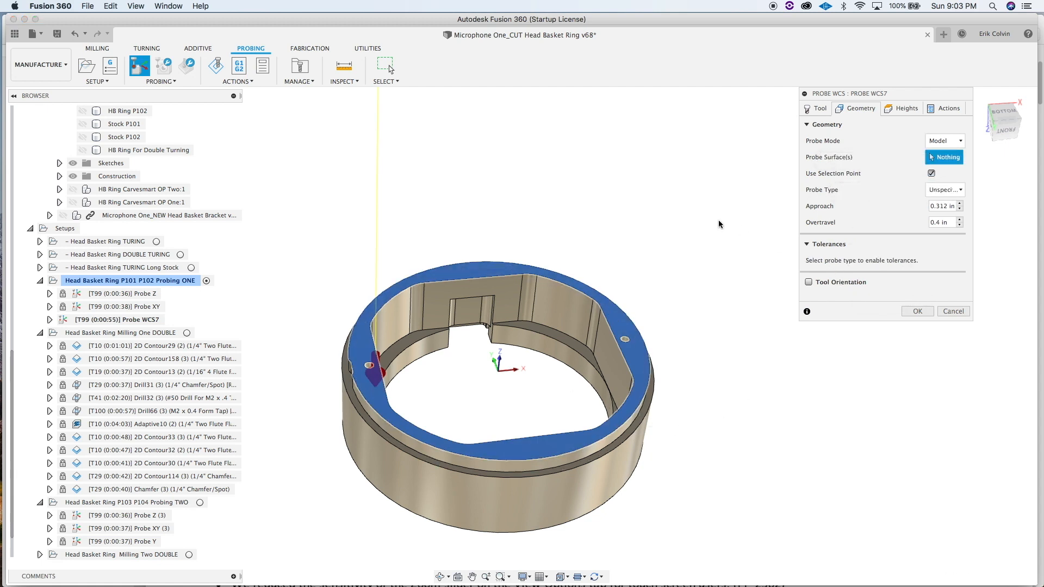
left_click(550, 297)
middle_click_drag(741, 325, 746, 296, "shift")
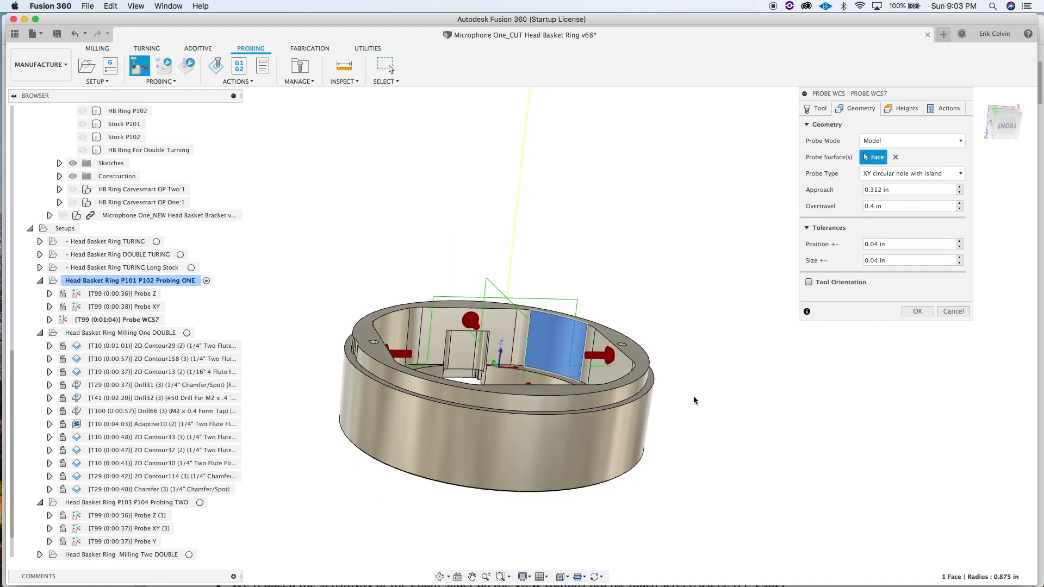
- Try the ring's outer cylindrical face as the only probe surface, review the height settings and abandon the probe operation
left_click(623, 433)
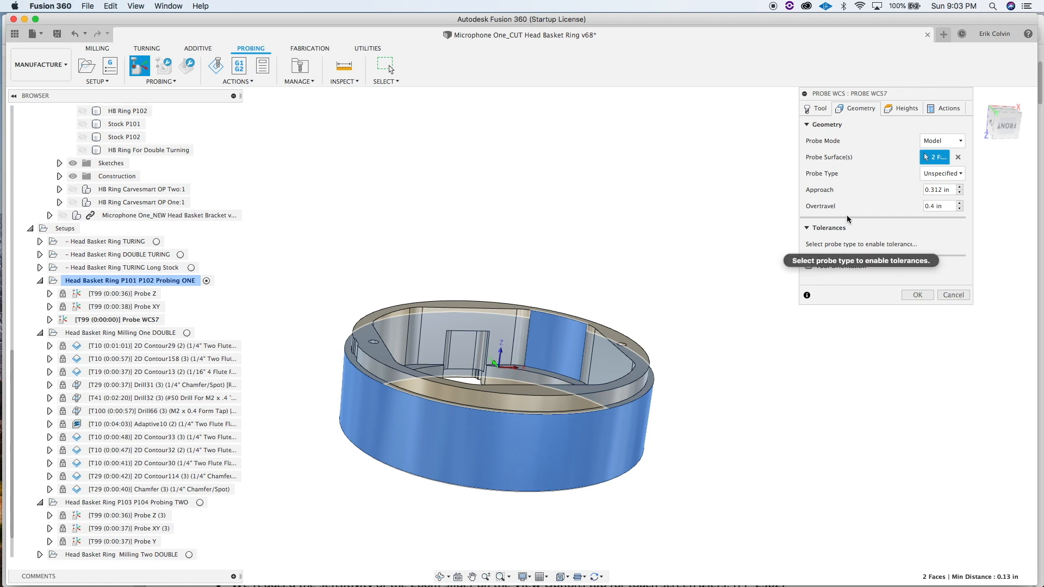
left_click(959, 157)
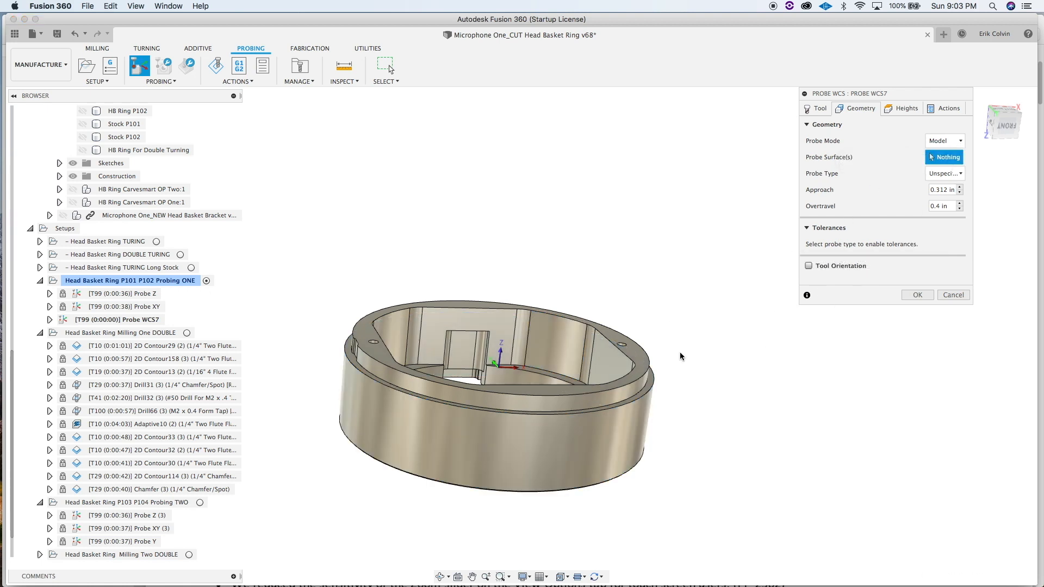
left_click(638, 423)
scroll(742, 424, "down", 3)
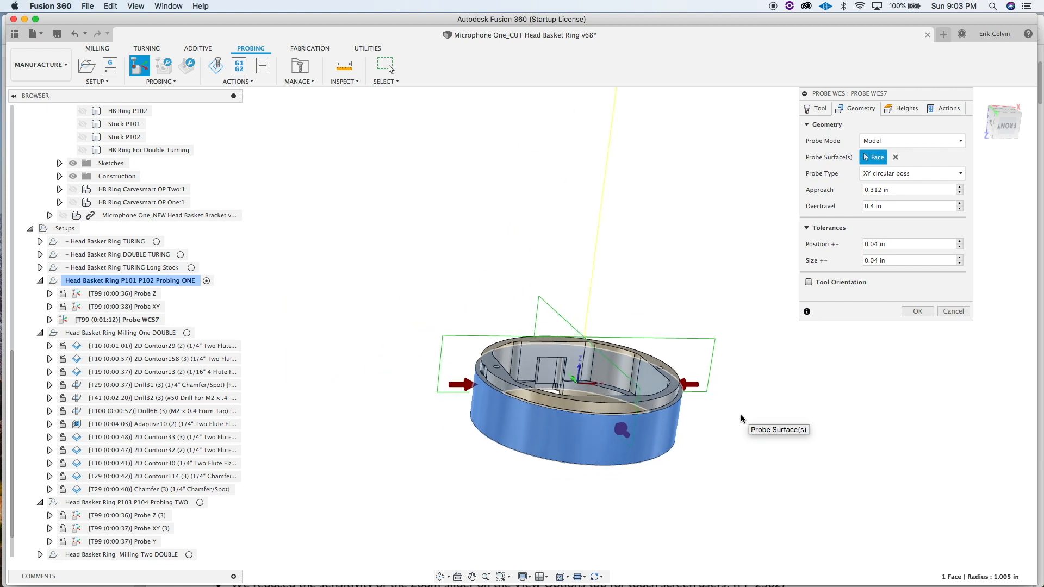
left_click(909, 110)
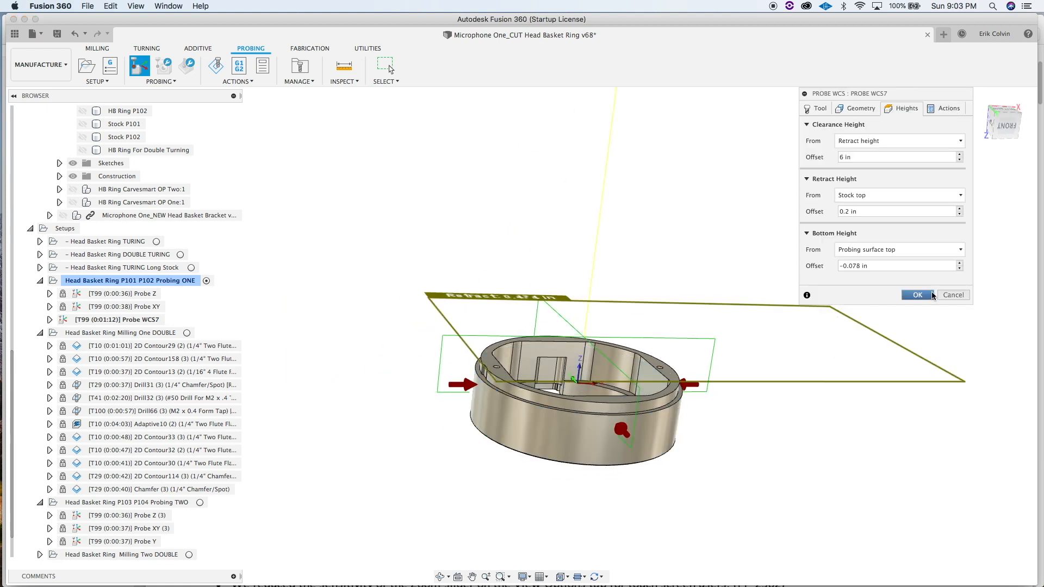
left_click(917, 295)
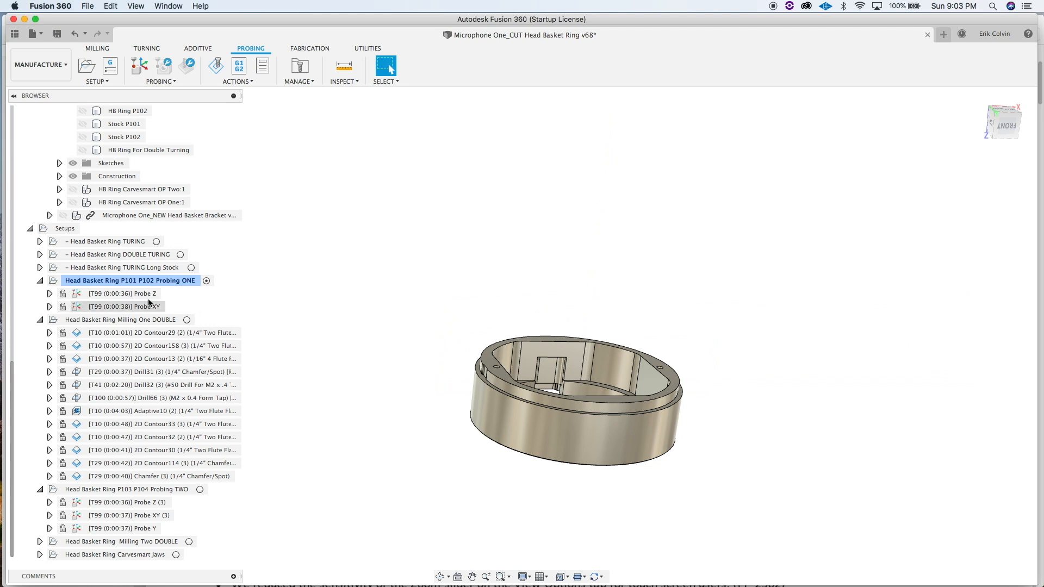
- Switch to Preview, examine the extended work offset table in the PathPilot v2.3.4 release notes and put the document away
middle_click_drag(747, 440, 686, 401, "shift")
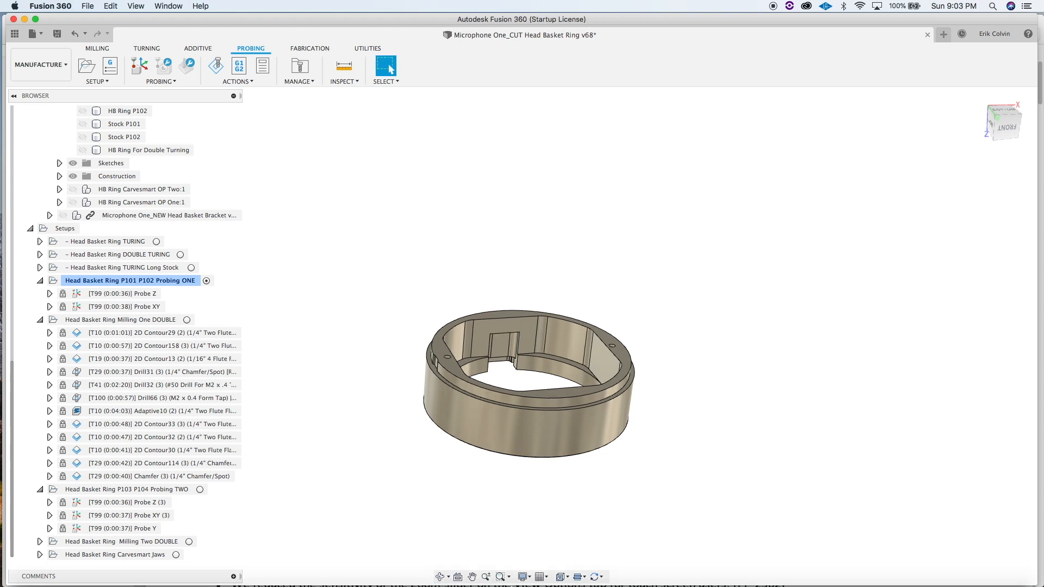
left_click(125, 571)
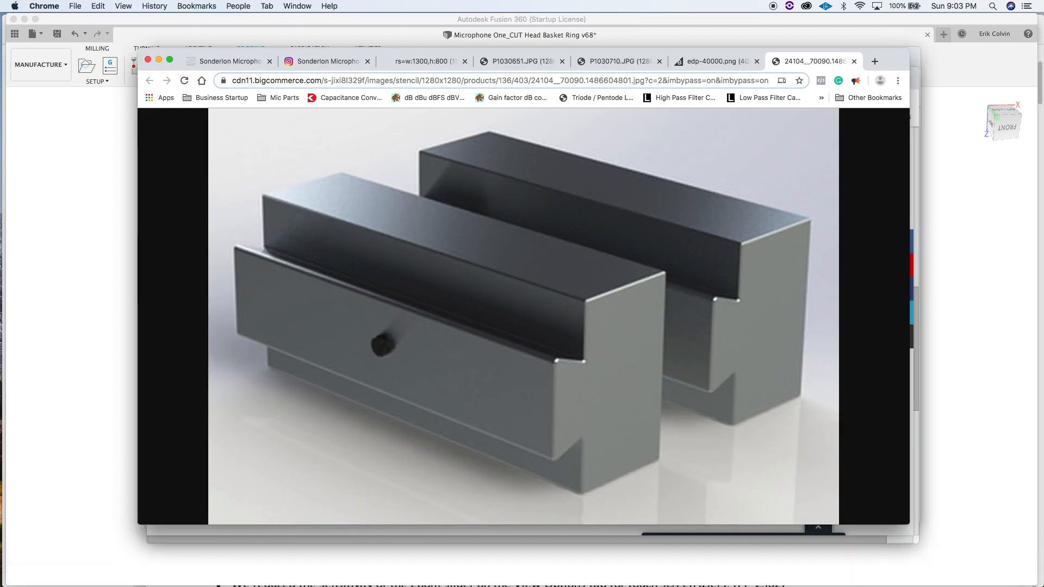
mouse_move(851, 576)
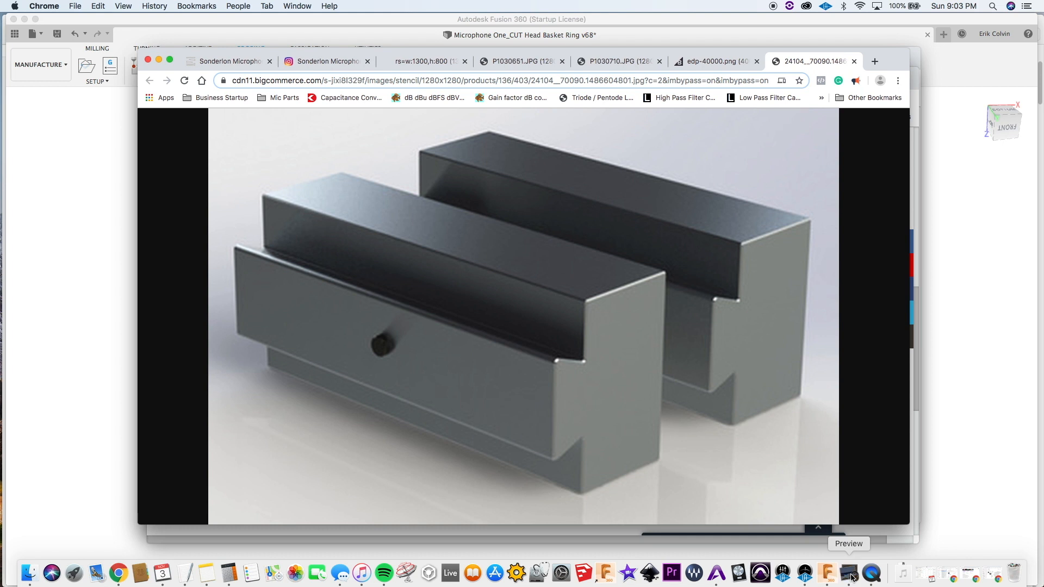
left_click(851, 575)
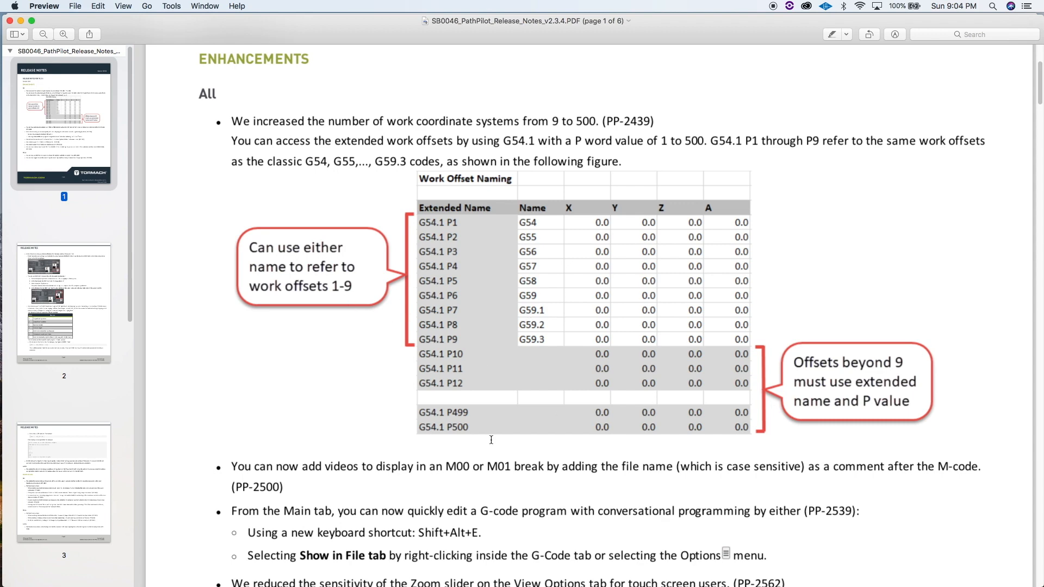
left_click(466, 427)
left_click(472, 431)
left_click(20, 21)
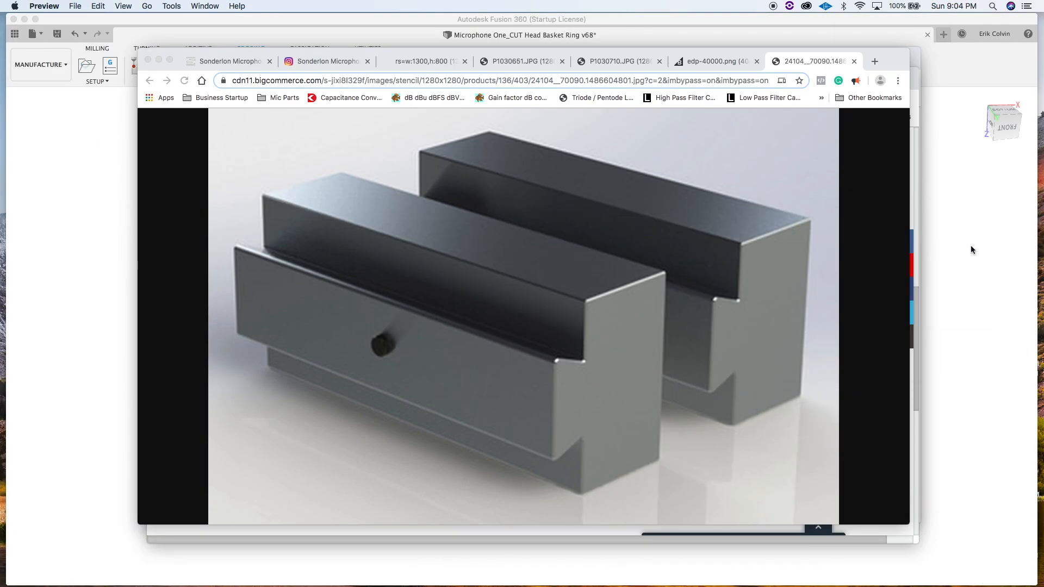
- Return to Fusion 360 and browse the design files in the S1C Components folder
left_click(972, 248)
left_click_drag(357, 234, 784, 515)
left_click(783, 512)
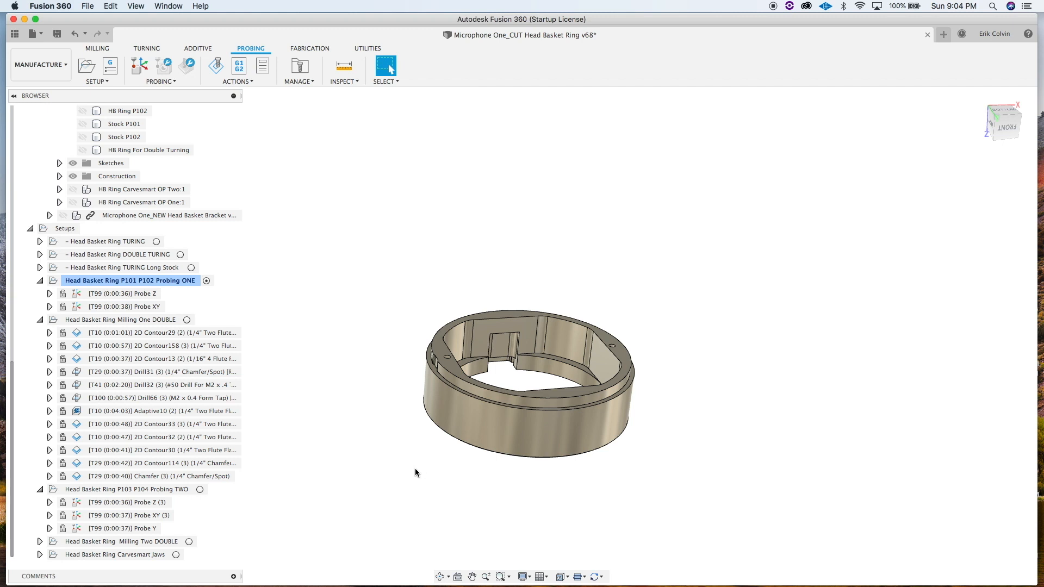
left_click(15, 35)
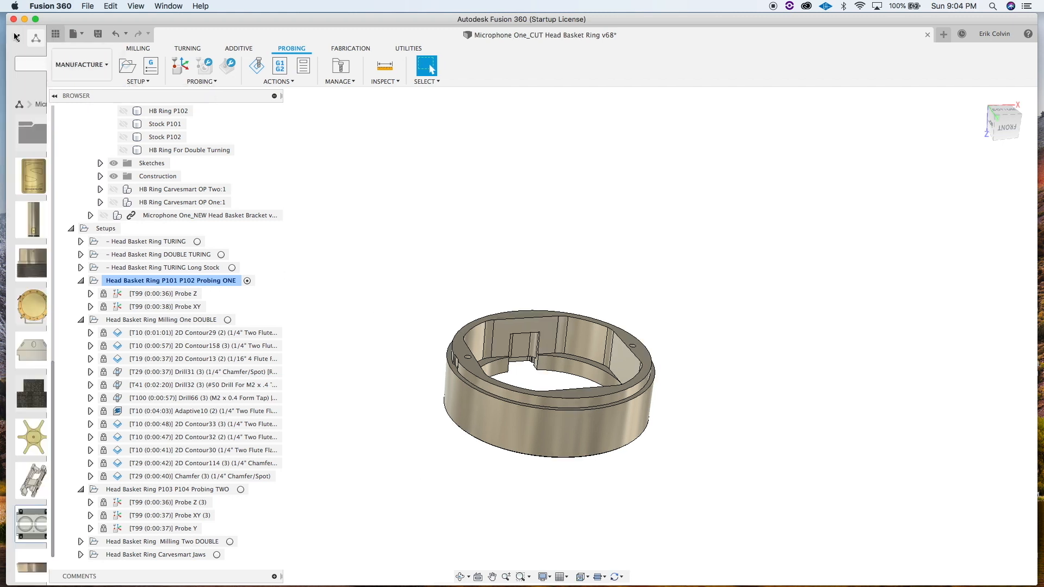
left_click_drag(214, 267, 221, 379)
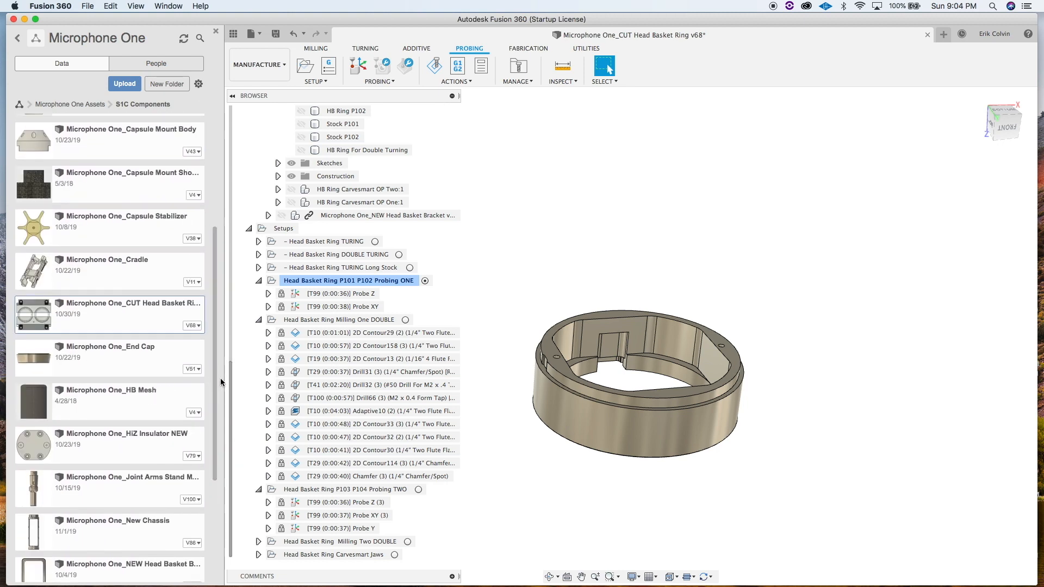
- Switch to Chrome and look through the microphone photos on the Sonderlon website
mouse_move(503, 581)
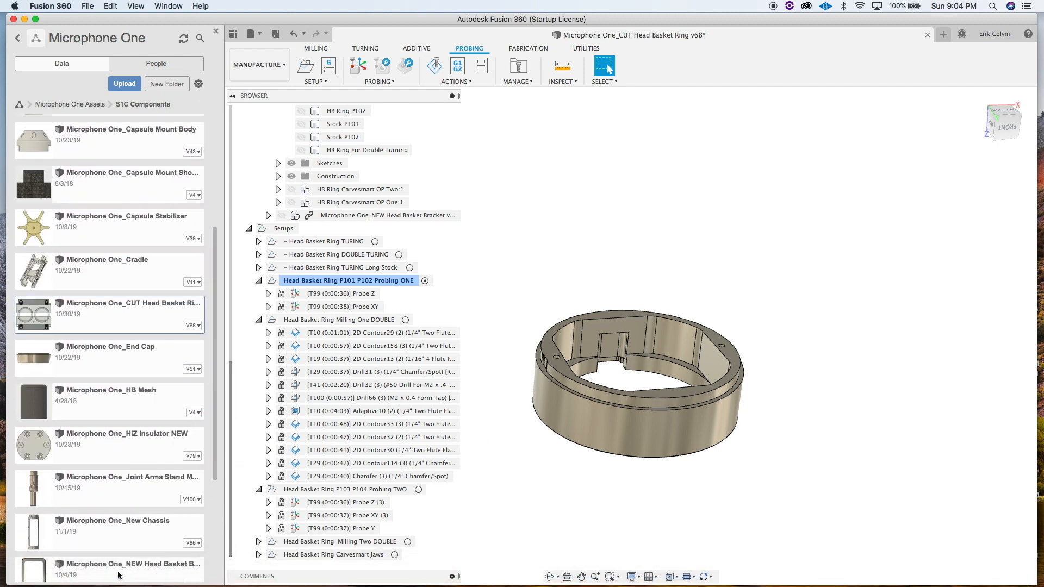
left_click(115, 573)
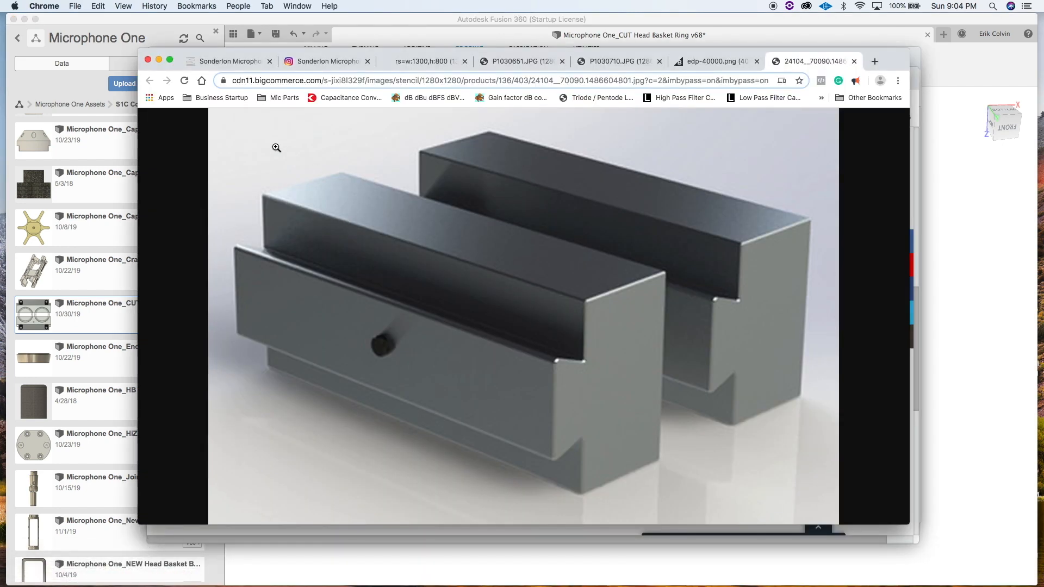
left_click(236, 60)
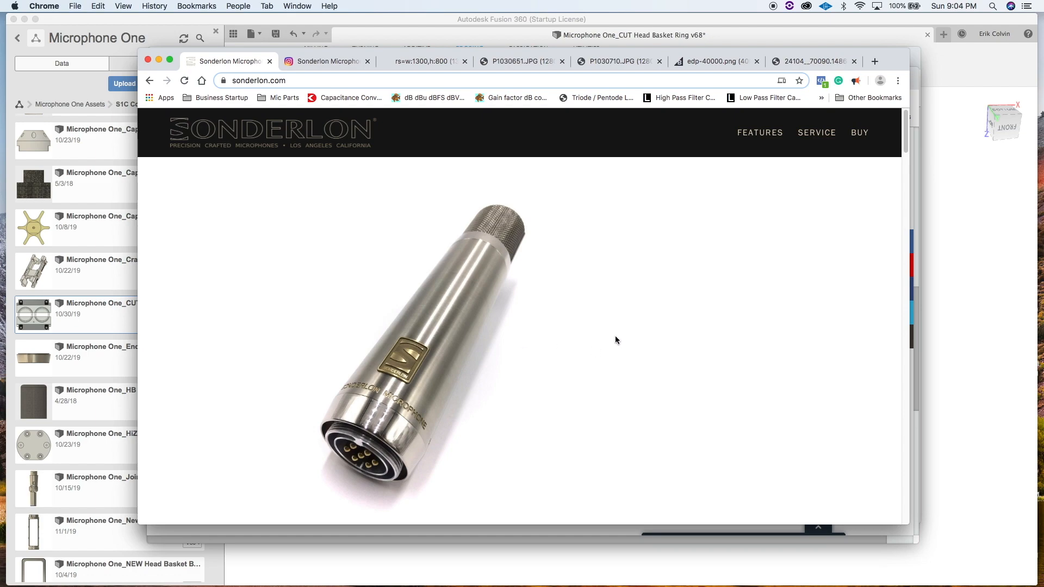
scroll(615, 337, "down", 20)
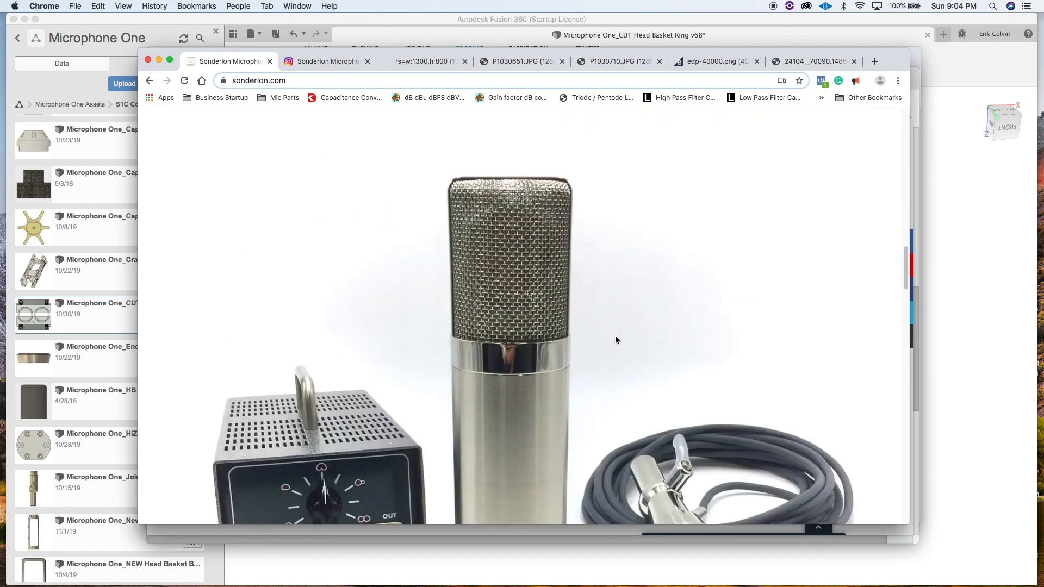
scroll(617, 339, "down", 5)
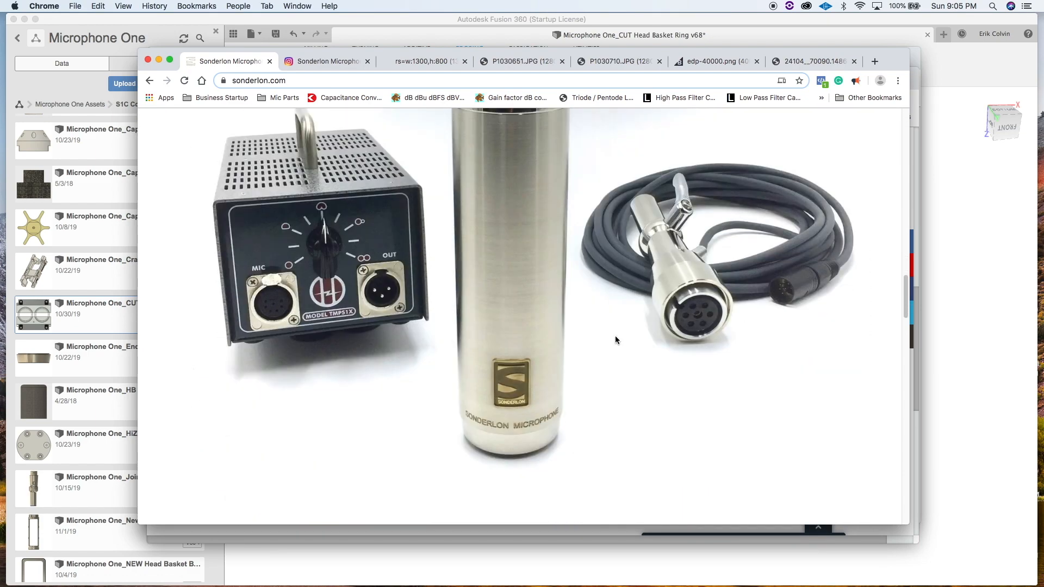
scroll(615, 338, "down", 15)
scroll(615, 337, "down", 15)
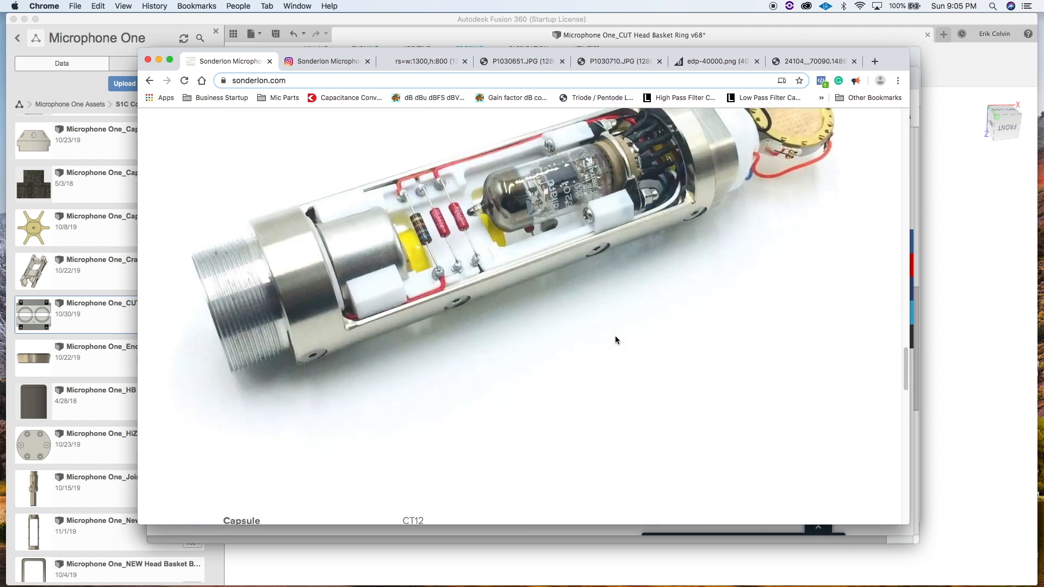
- View the brass head basket photo on the Sonderlon Instagram page, and return to Fusion 360
left_click(319, 67)
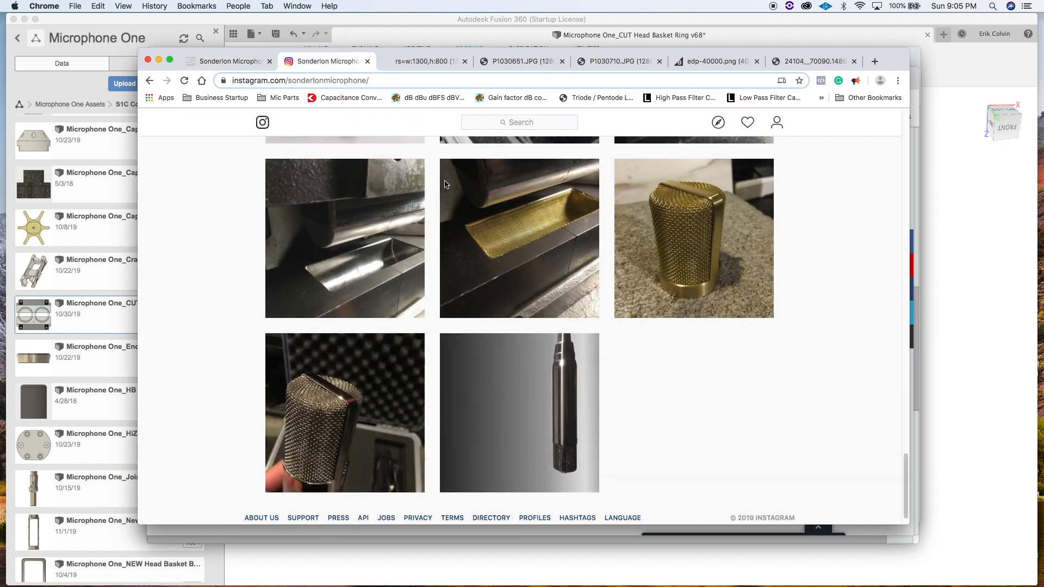
left_click(700, 260)
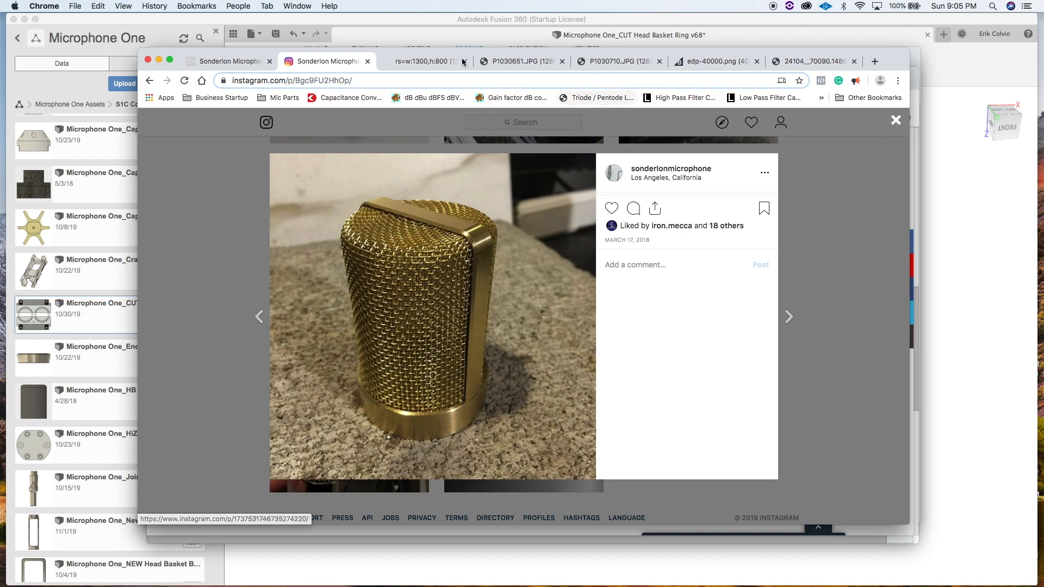
left_click(976, 199)
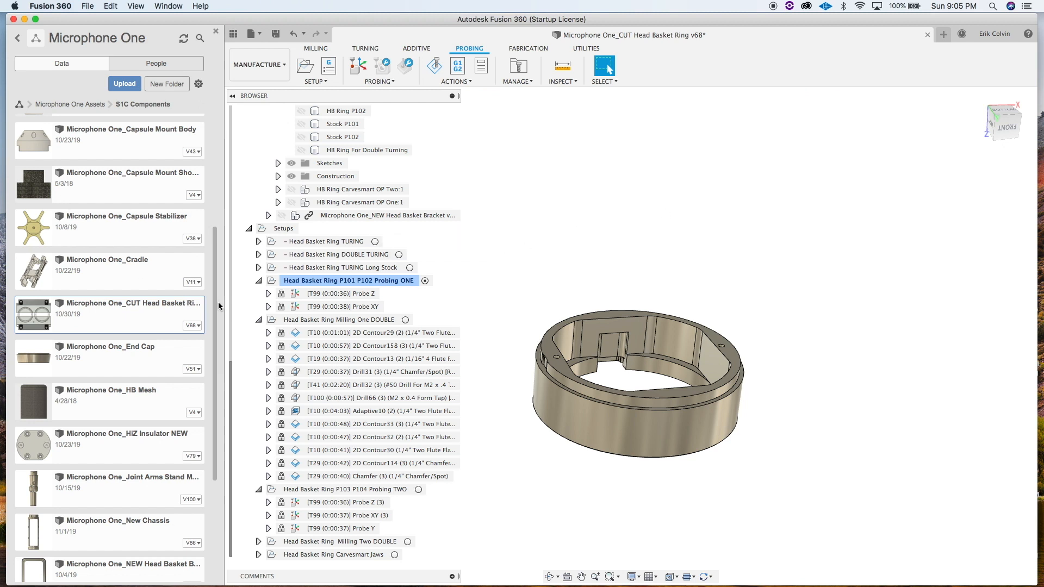
left_click_drag(214, 309, 218, 333)
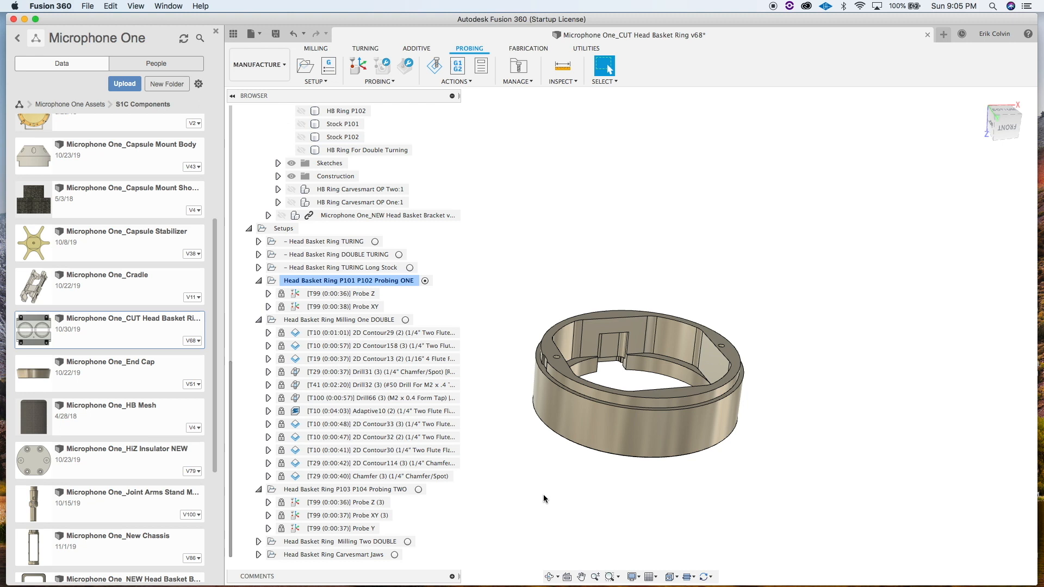
mouse_move(180, 577)
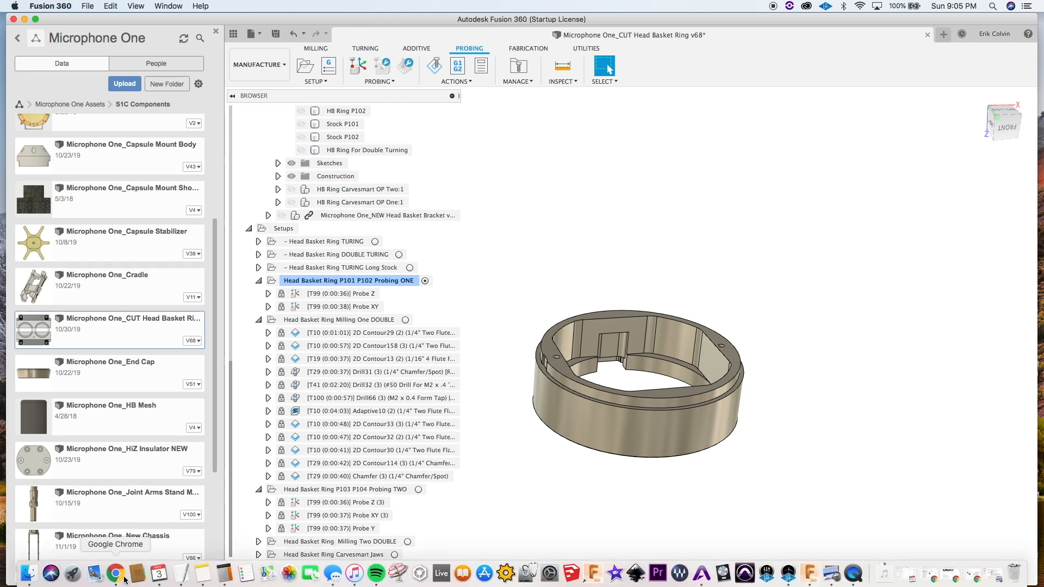
left_click(180, 577)
left_click_drag(312, 131, 1043, 283)
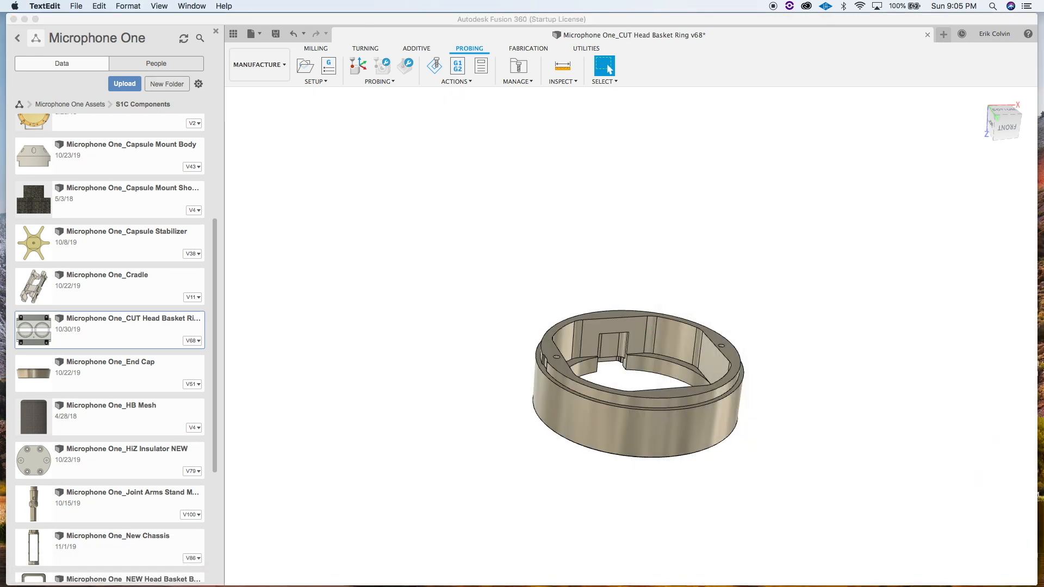
left_click(662, 204)
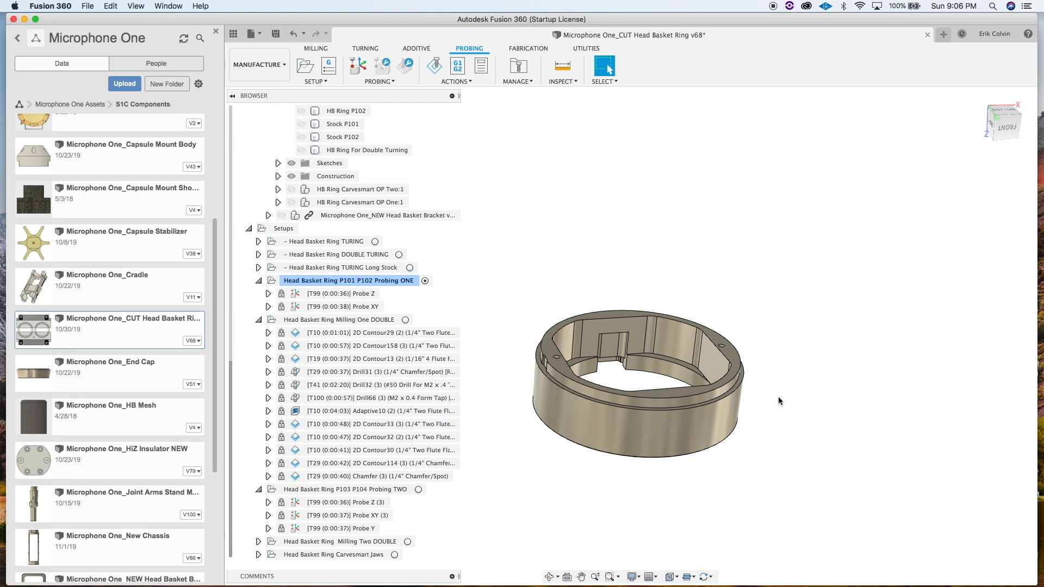
- Hide the project file listing to give the ring model more room
mouse_move(786, 367)
middle_mouse_down()
mouse_move(788, 331)
mouse_move(789, 362)
middle_mouse_up()
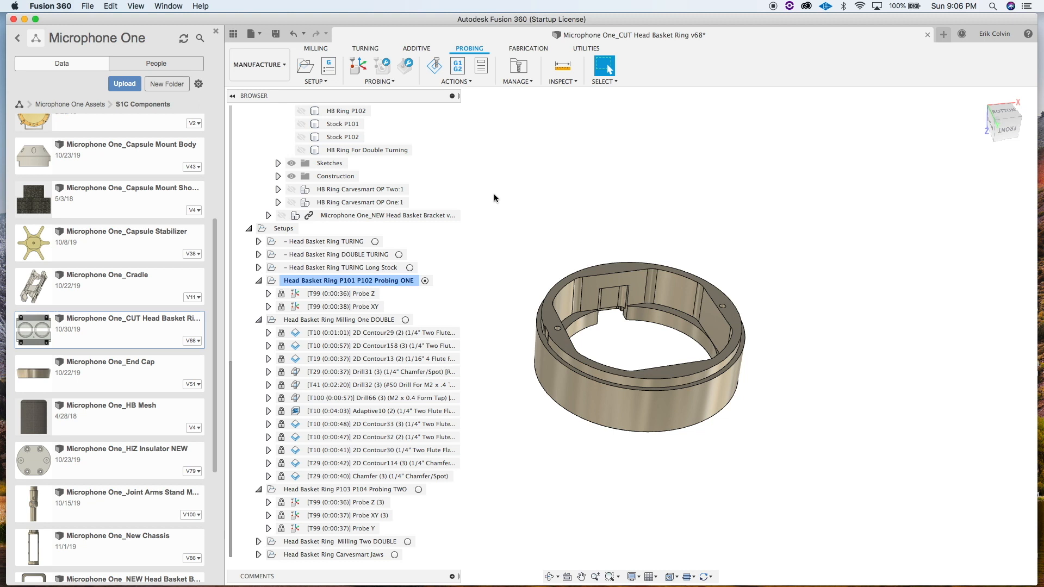
left_click_drag(496, 223, 822, 450)
left_click(235, 34)
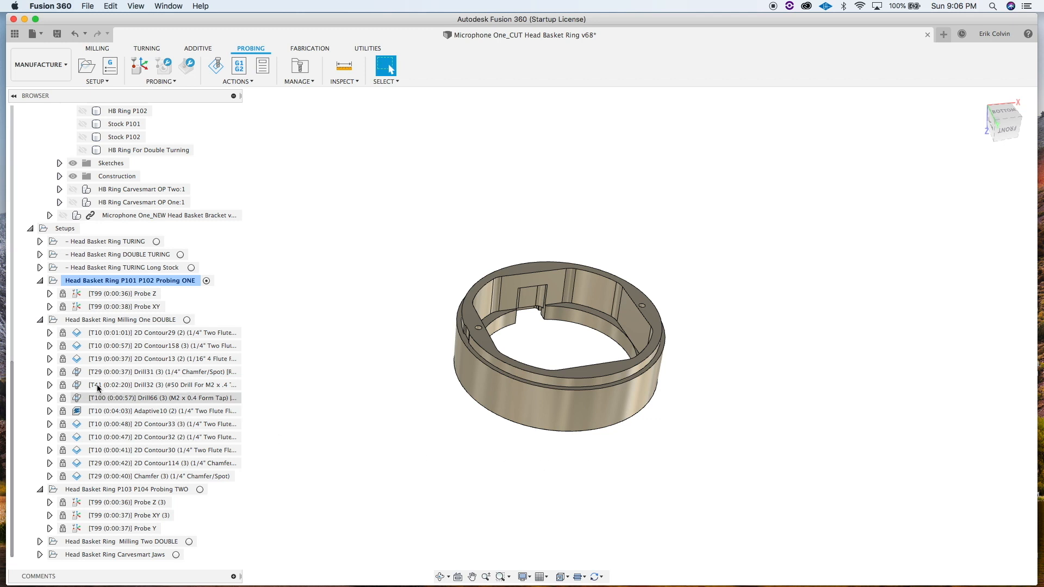
- Activate the Head Basket Ring P101 P102 Probing ONE setup and check the options for syncing view and visibility with the active setup
scroll(101, 354, "up", 6)
scroll(101, 354, "up", 1)
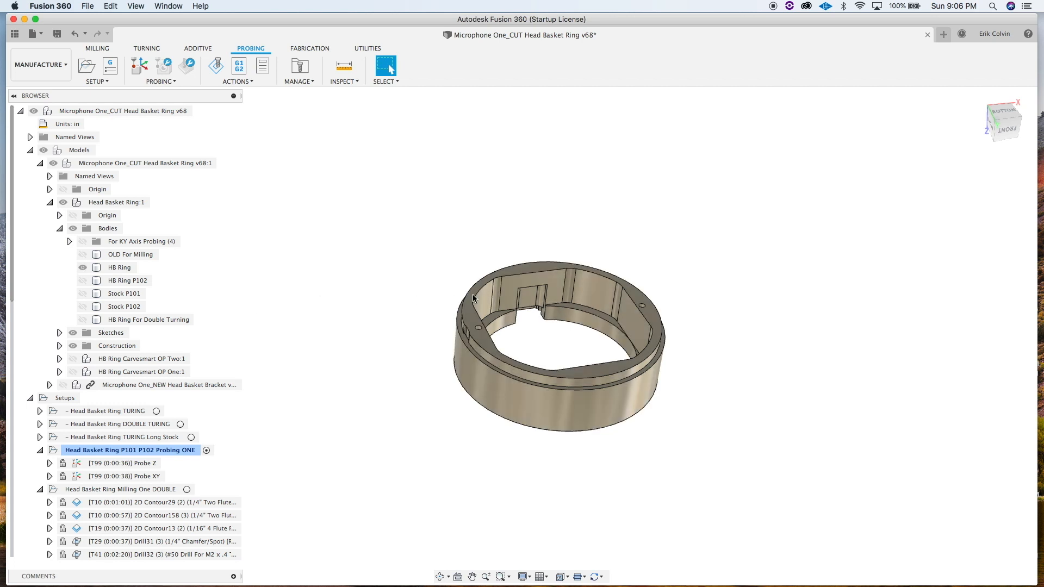
left_click(90, 282)
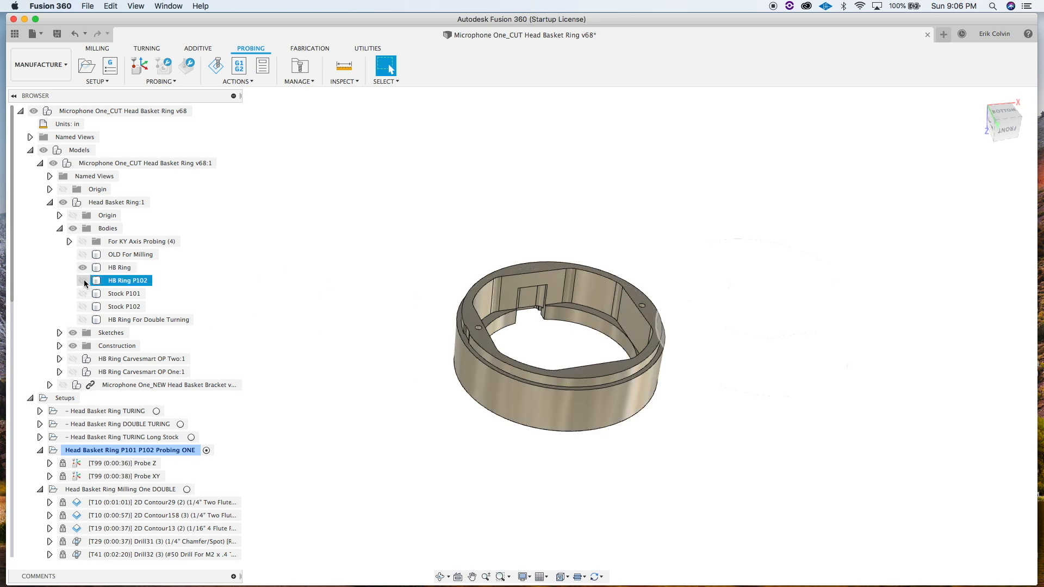
scroll(130, 451, "down", 1)
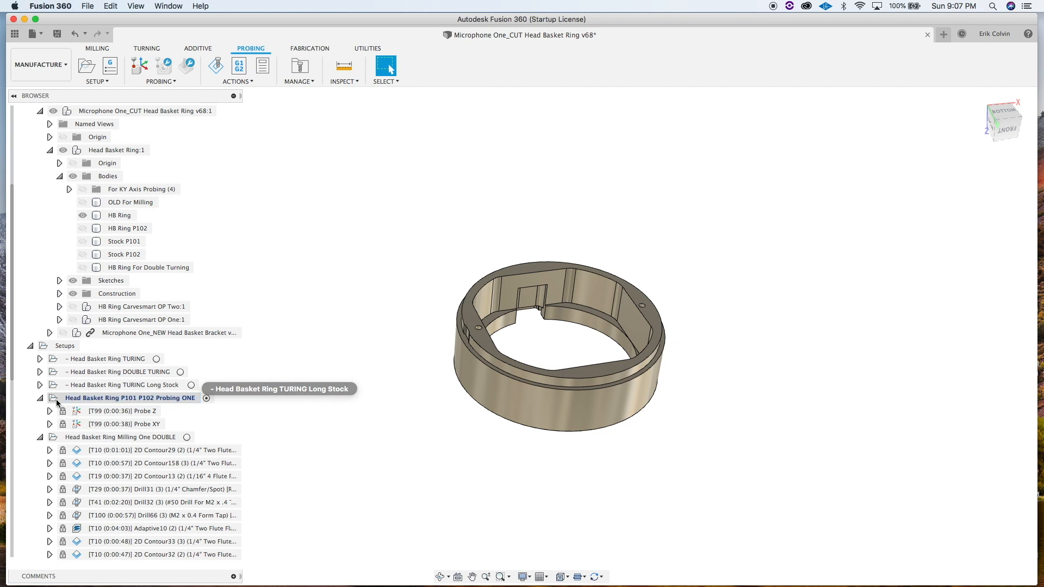
left_click(207, 399)
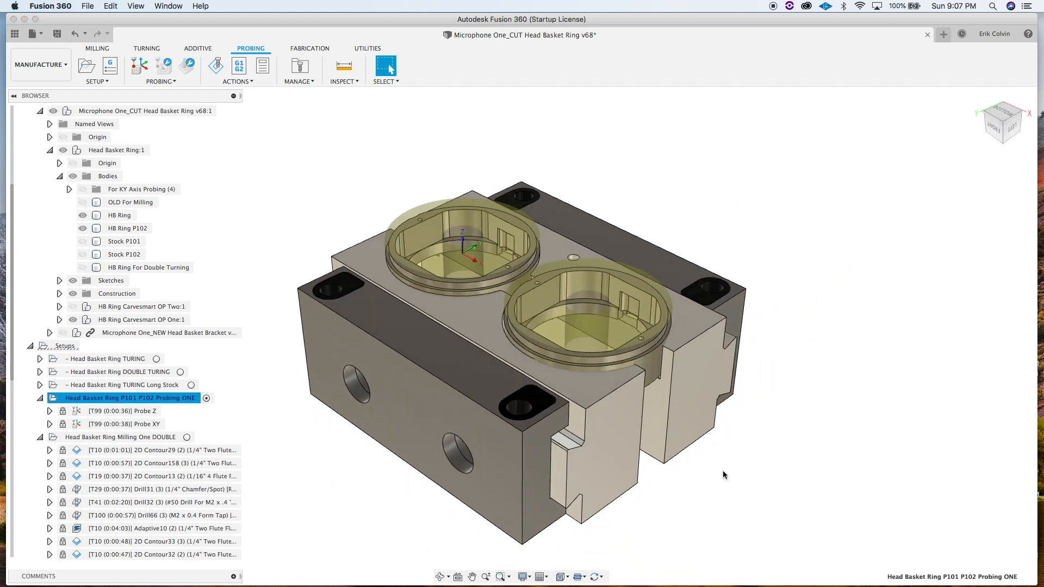
middle_click_drag(724, 475, 781, 482)
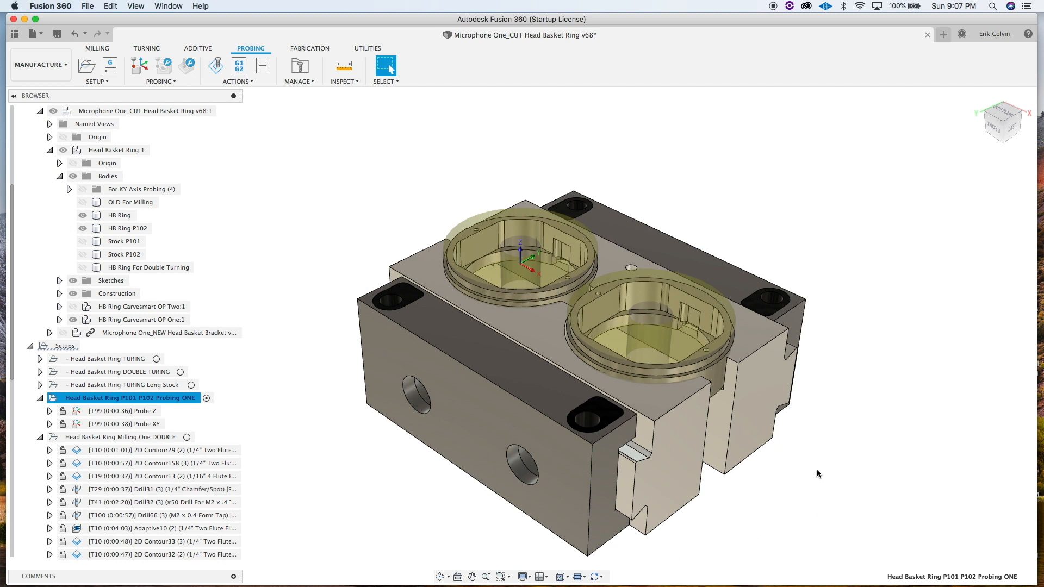
left_click(867, 455)
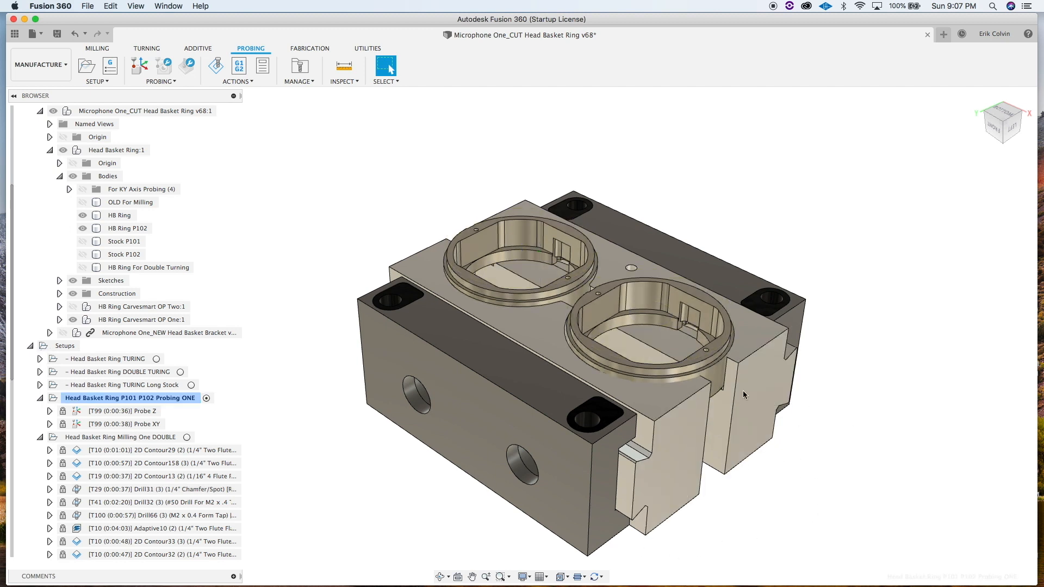
left_click(600, 577)
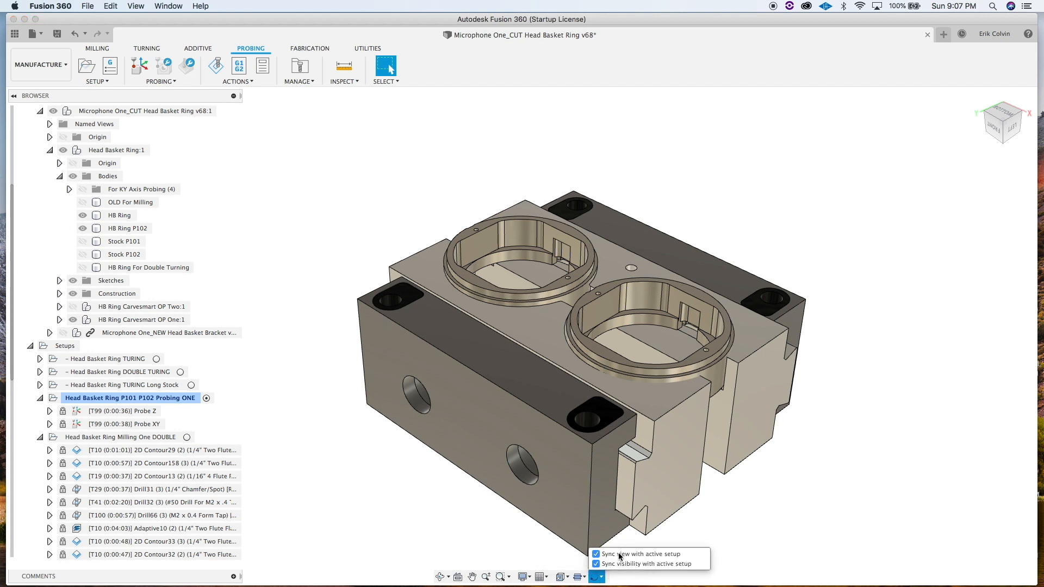
left_click(826, 539)
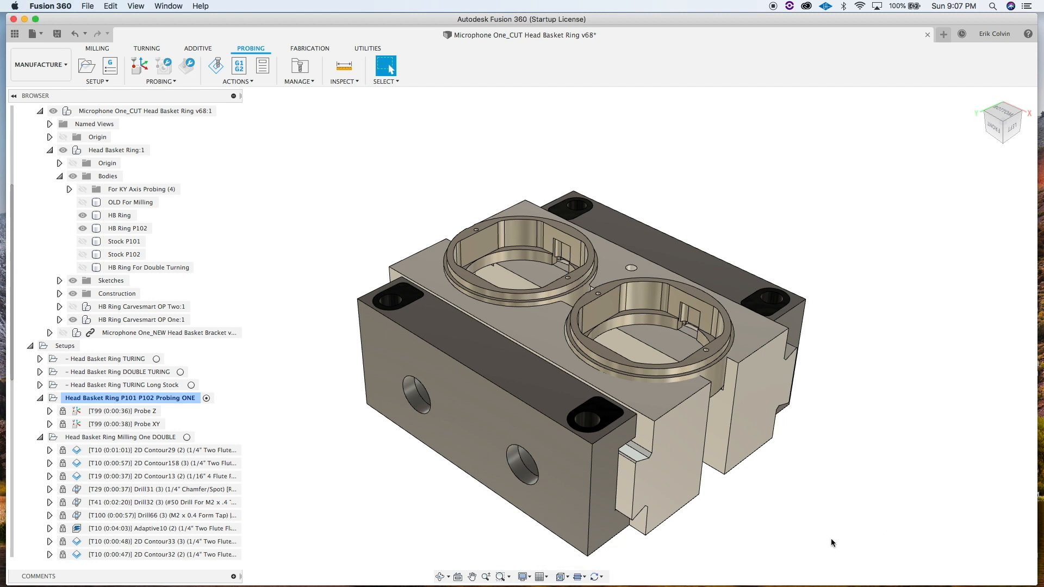
- Open the P101 P102 Probing ONE setup, review its fixture, model bodies and stock solids, and leave it without changes
left_click(182, 397)
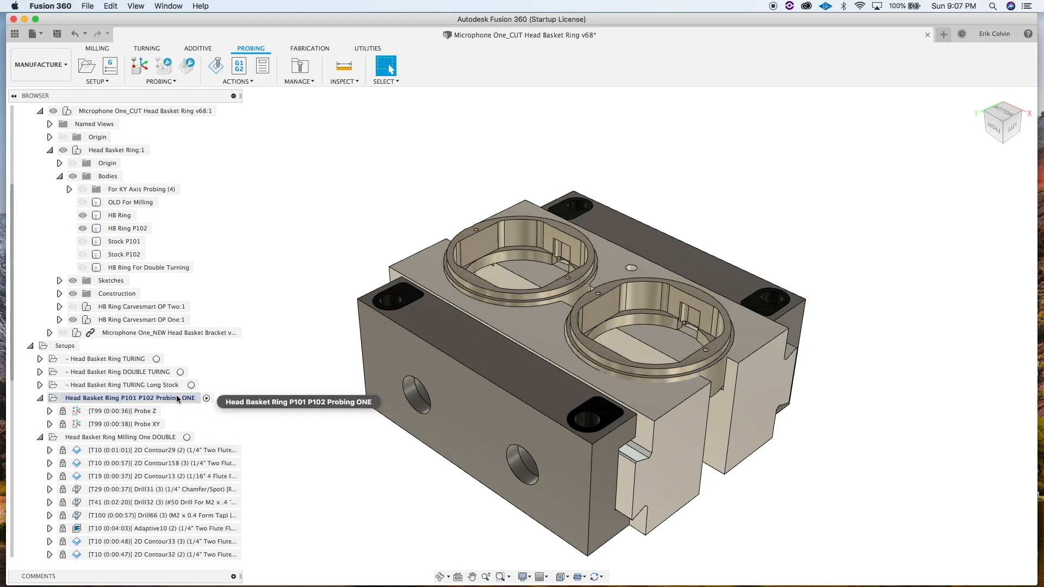
double_click(178, 399)
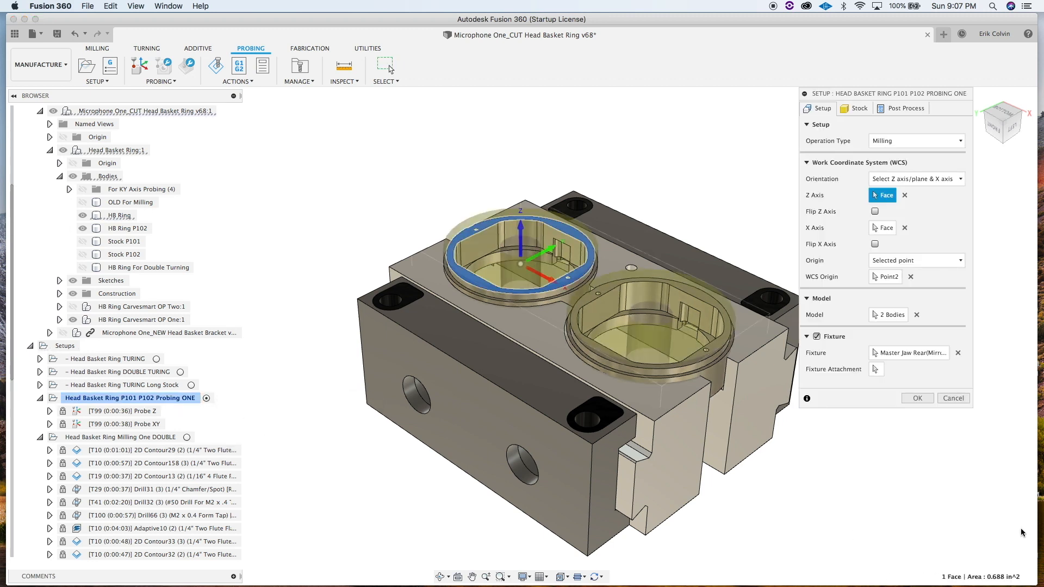
left_click(905, 353)
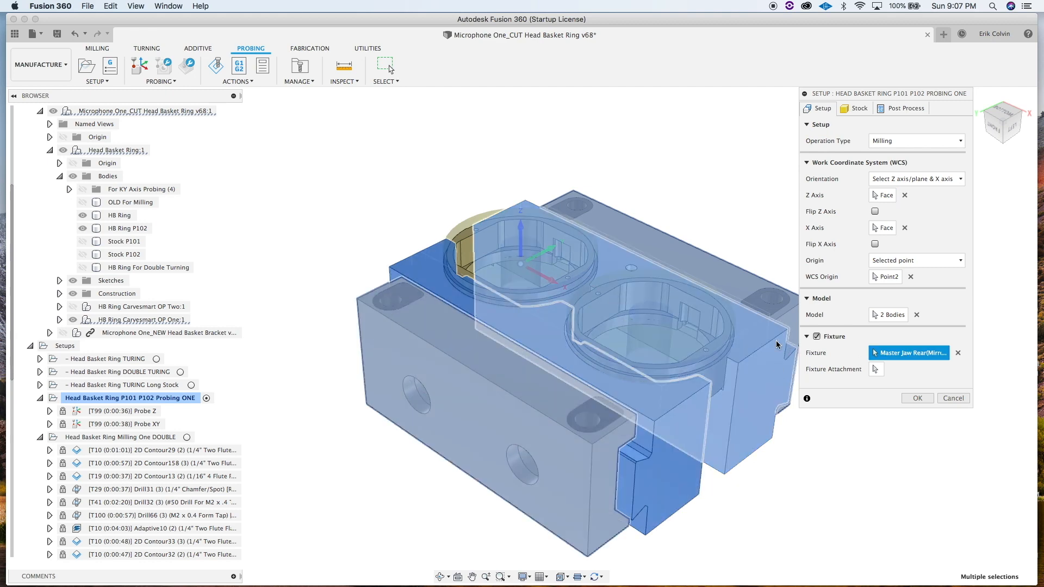
left_click(901, 315)
left_click(855, 108)
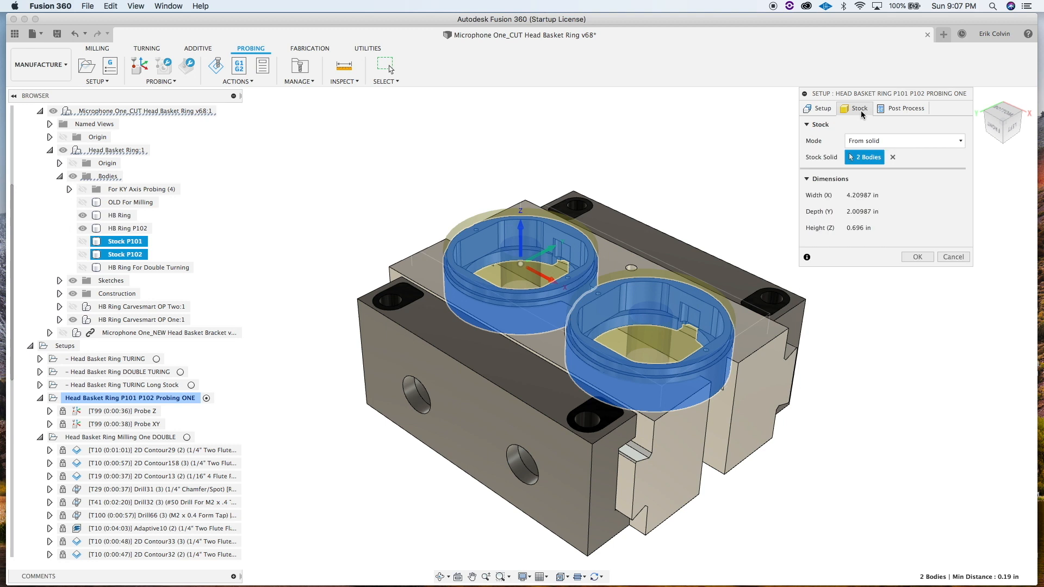
left_click(954, 257)
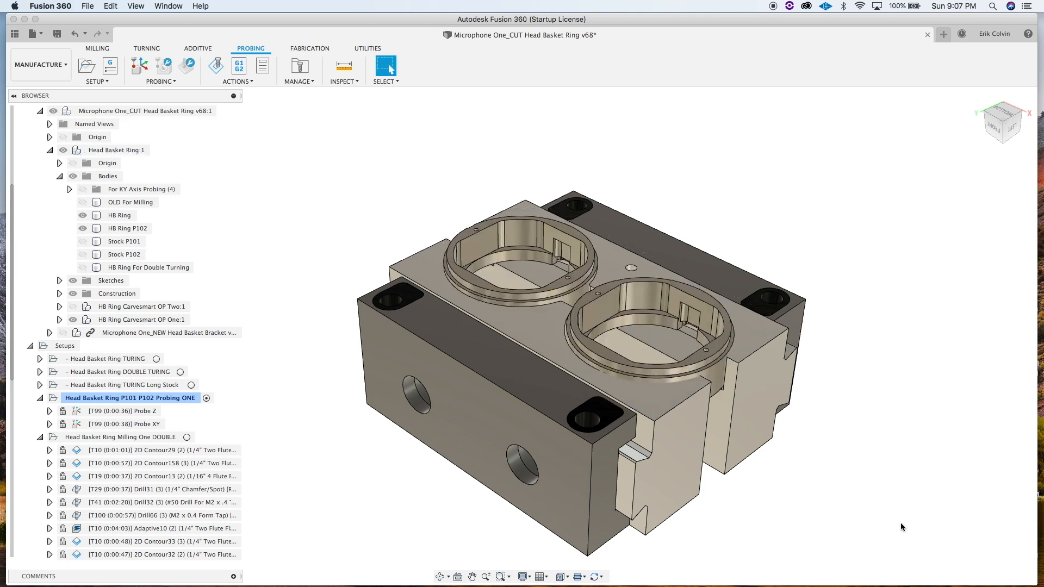
- Activate the Head Basket Ring P103 P104 Probing TWO setup and inspect its part and jaw arrangement
scroll(152, 490, "down", 4)
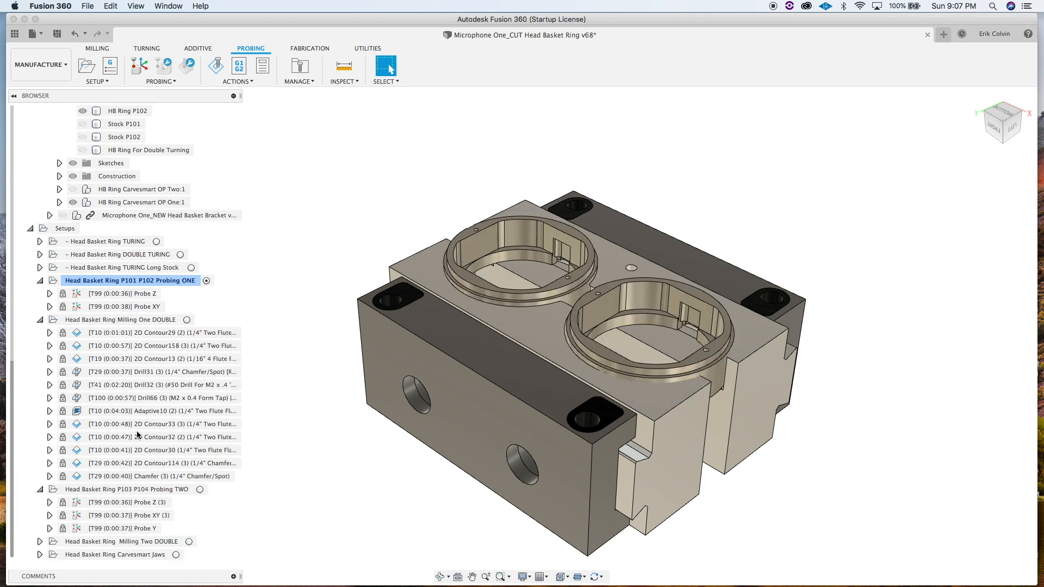
left_click(143, 491)
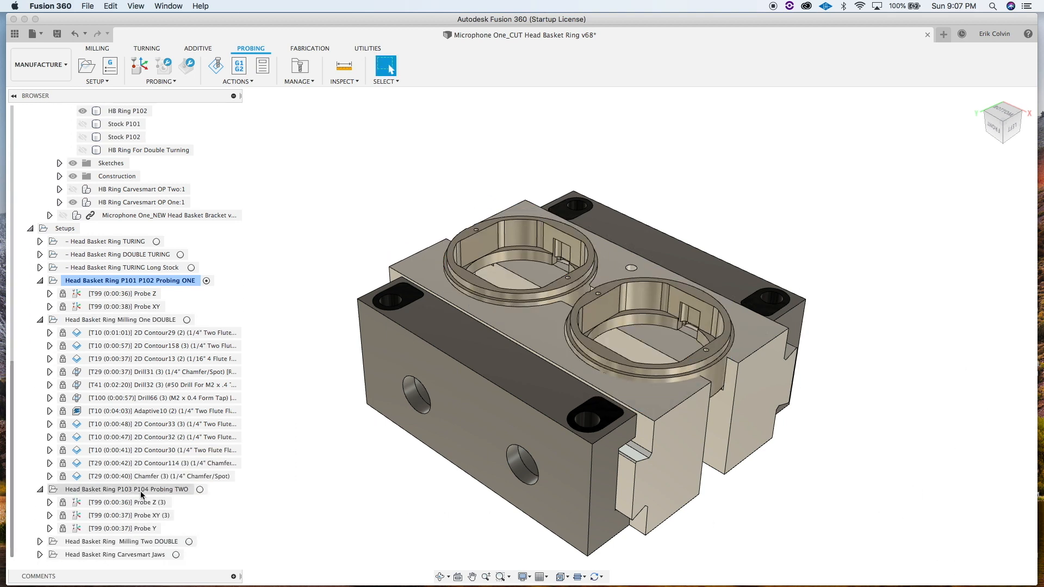
left_click(200, 490)
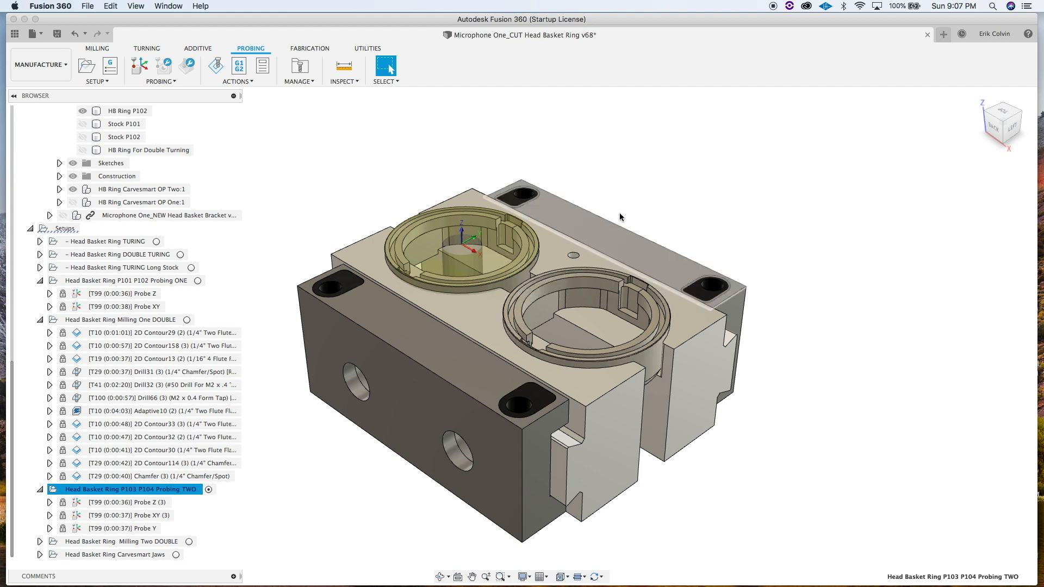
left_click(111, 307)
left_click(124, 281)
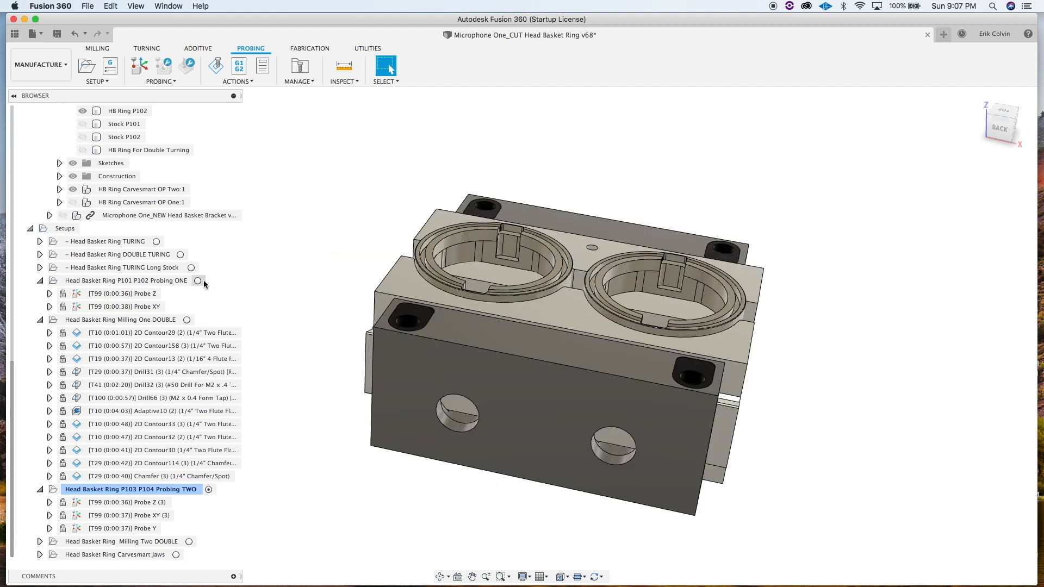
- Make Head Basket Ring P101 P102 Probing ONE the active setup again
left_click(198, 282)
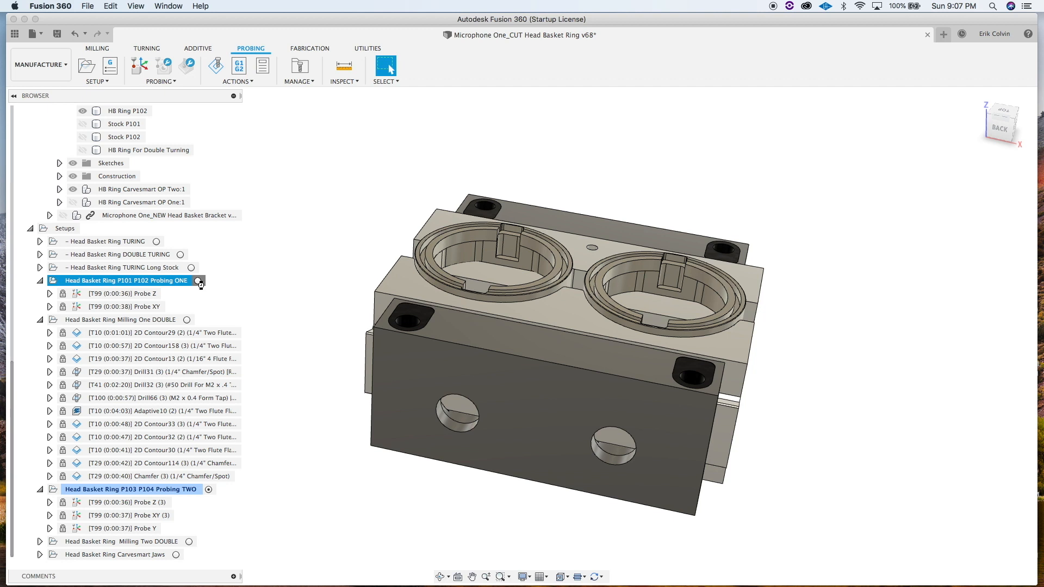
left_click(738, 464)
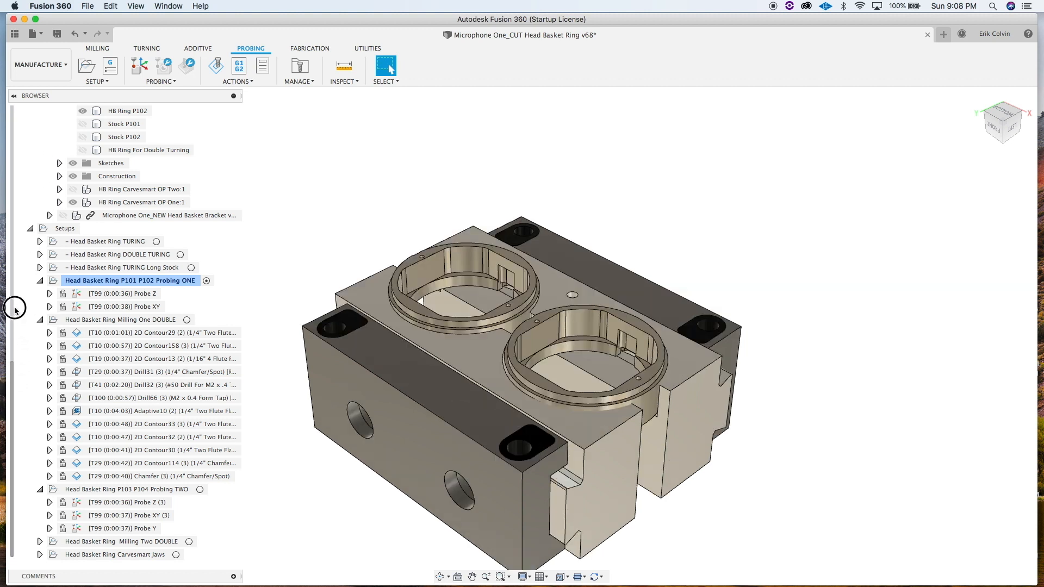
scroll(17, 381, "up", 3)
left_click_drag(9, 362, 9, 250)
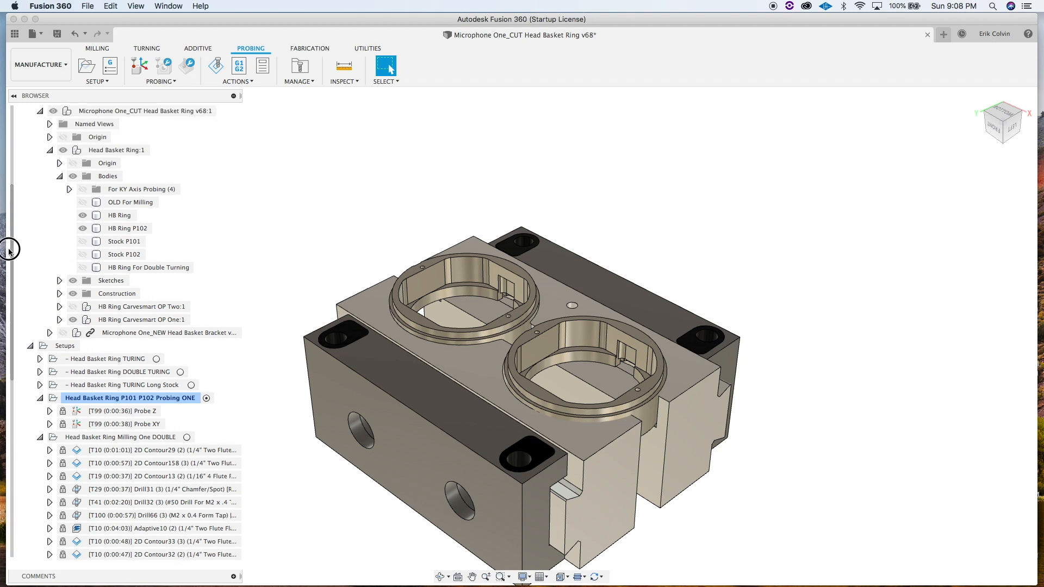
- Open the Head Basket Ring P101 P102 Probing ONE setup, review its post-process WCS offset and multiple-offset settings, and leave without changes
middle_click_drag(785, 378, 843, 329)
middle_click_drag(807, 417, 821, 424, "shift")
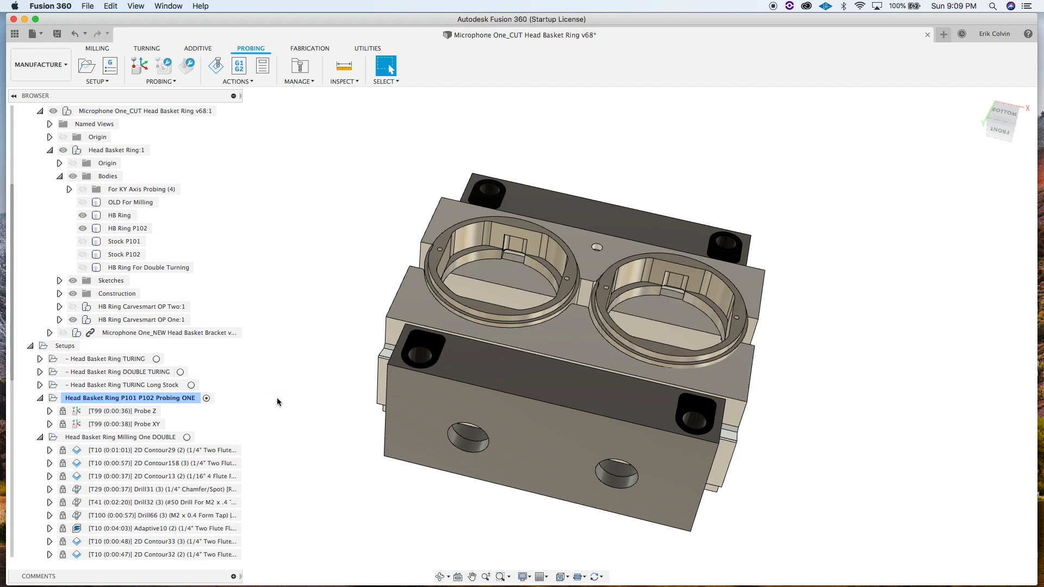
double_click(168, 398)
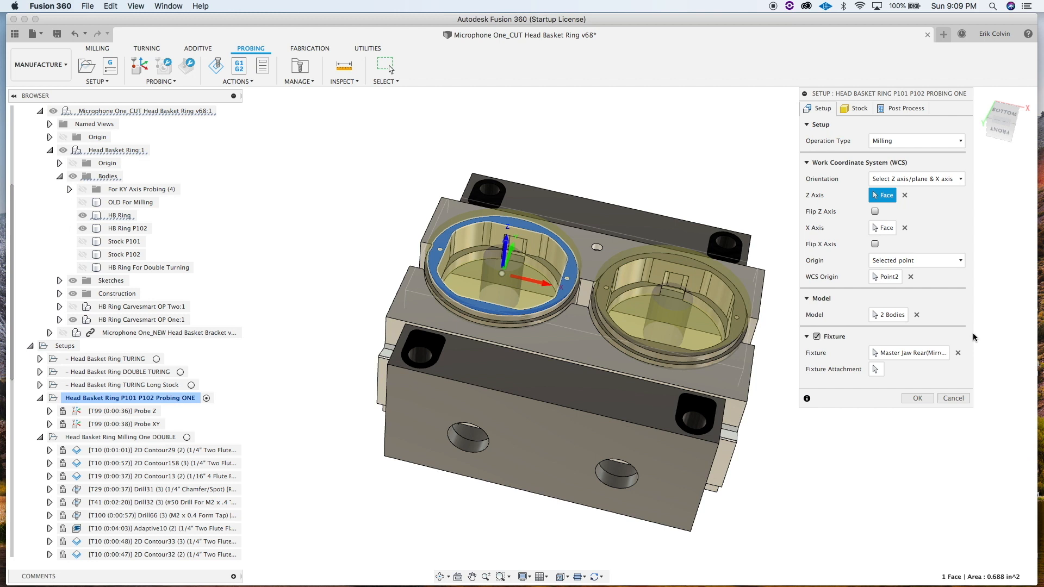
left_click_drag(879, 95, 883, 117)
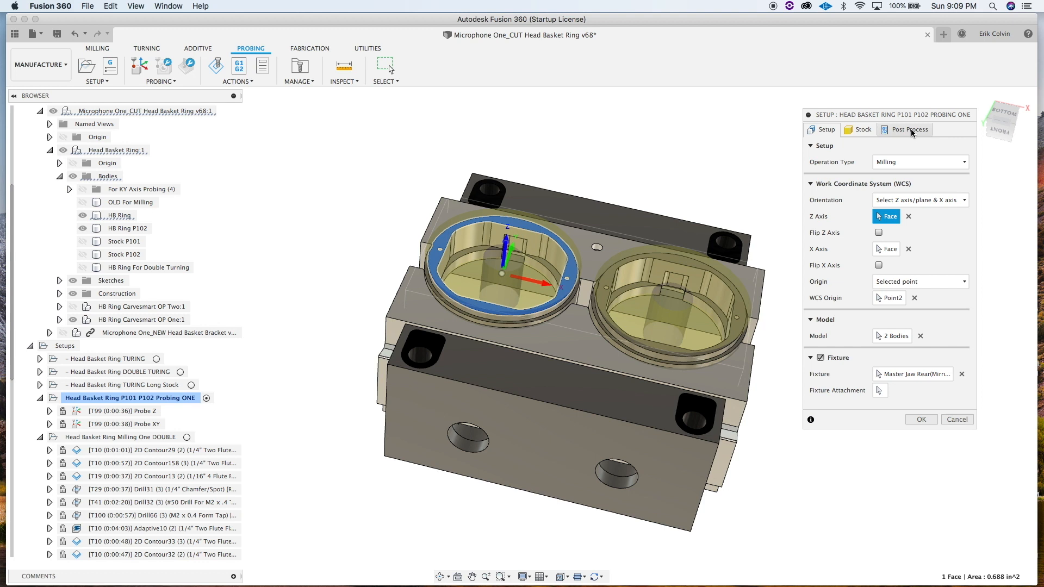
left_click(912, 132)
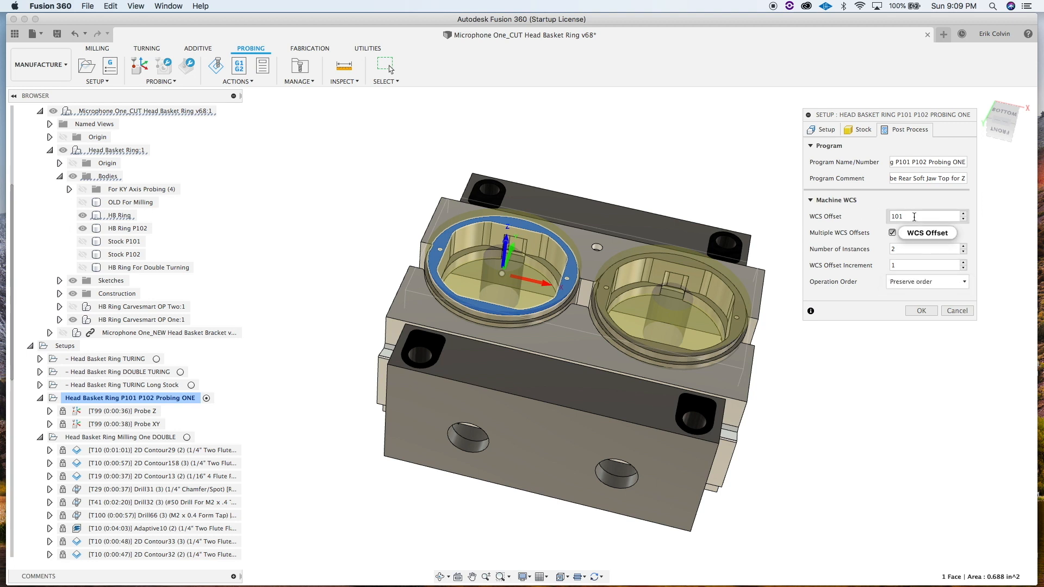
left_click(955, 309)
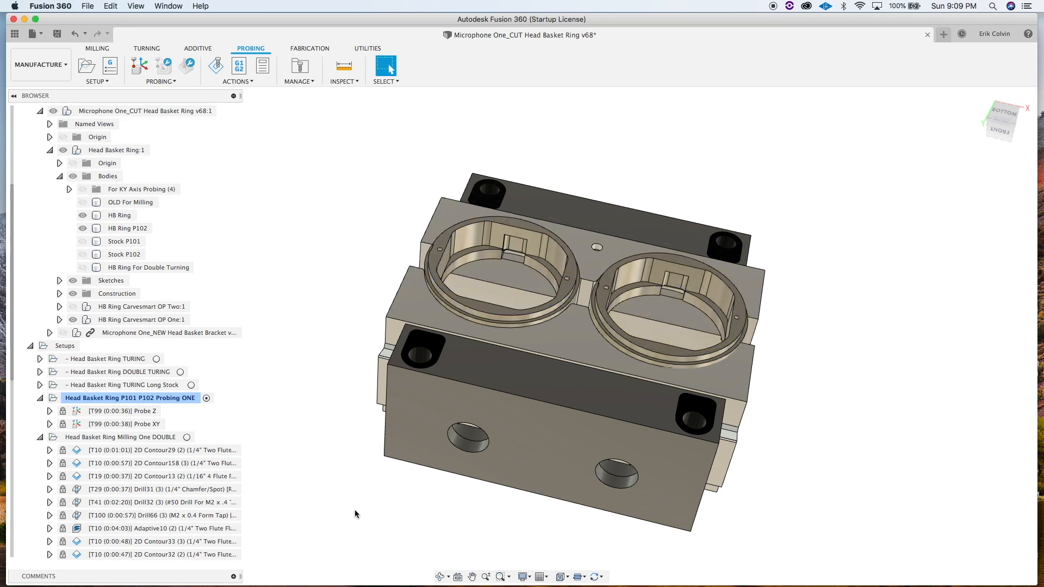
- Show the Stock P101 and Stock P102 bodies and inspect how both blanks sit in the soft jaws
middle_click_drag(470, 514, 484, 522, "shift")
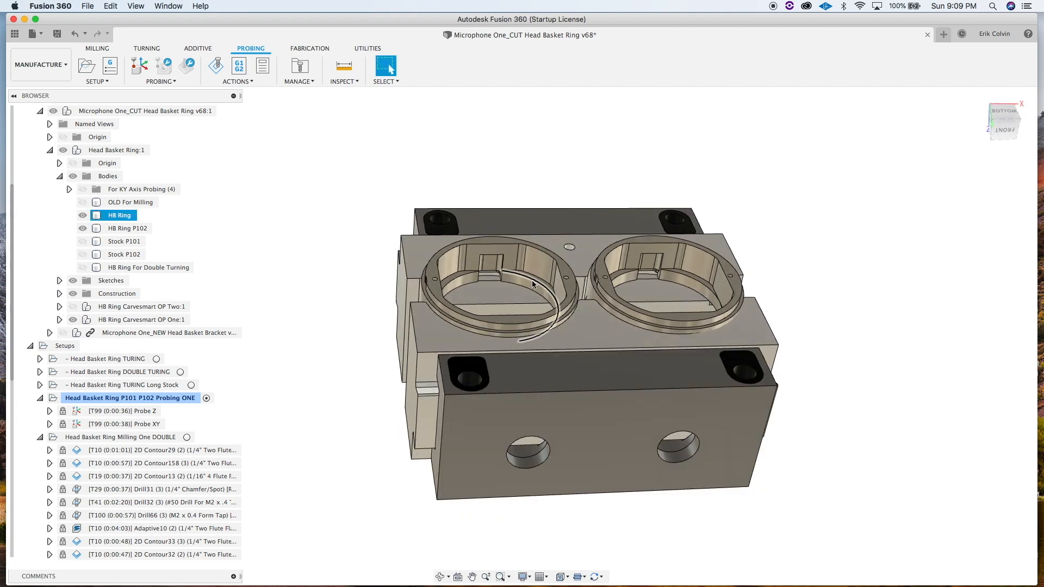
left_click(84, 241)
left_click(82, 255)
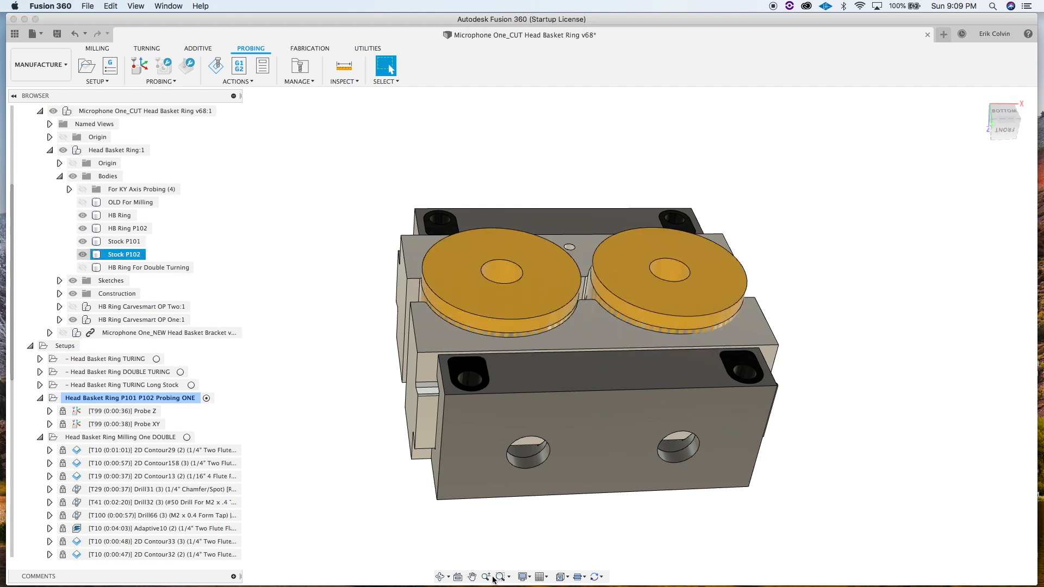
middle_click_drag(845, 509, 855, 509, "shift")
left_click(540, 321)
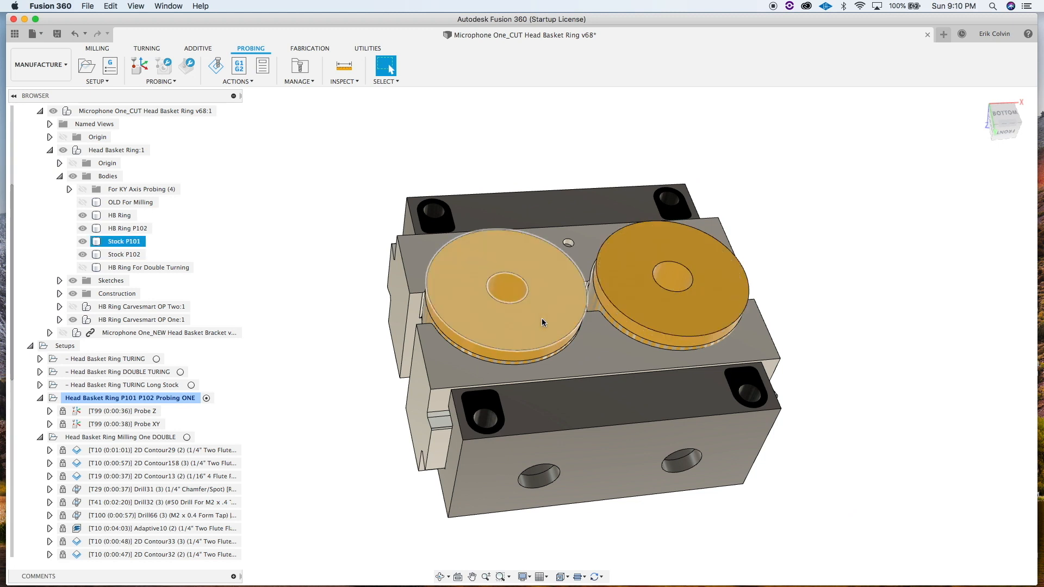
left_click(906, 281)
left_click(747, 281)
left_click(823, 283)
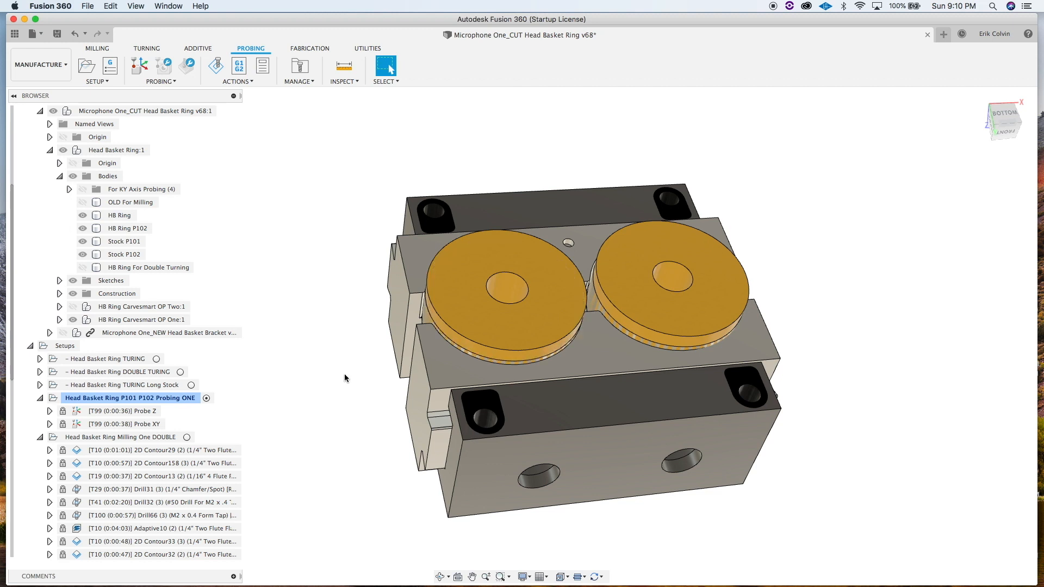
- Open the protected Probe Z operation for editing and inspect its probe path on the rear soft jaw's top face
double_click(95, 414)
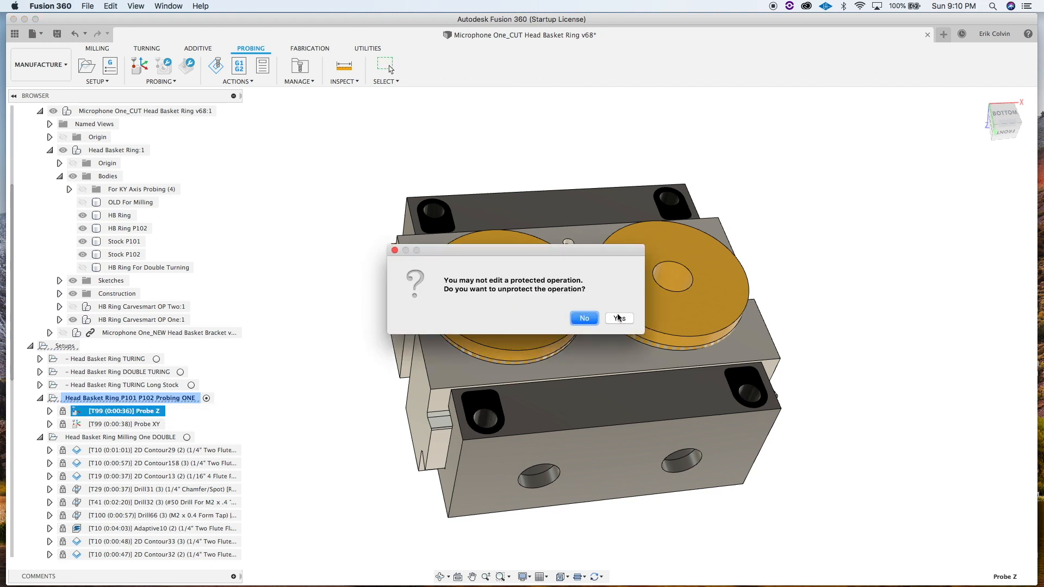
left_click(631, 319)
mouse_move(858, 321)
middle_mouse_down("shift")
mouse_move(856, 331)
mouse_move(859, 315)
middle_mouse_up("shift")
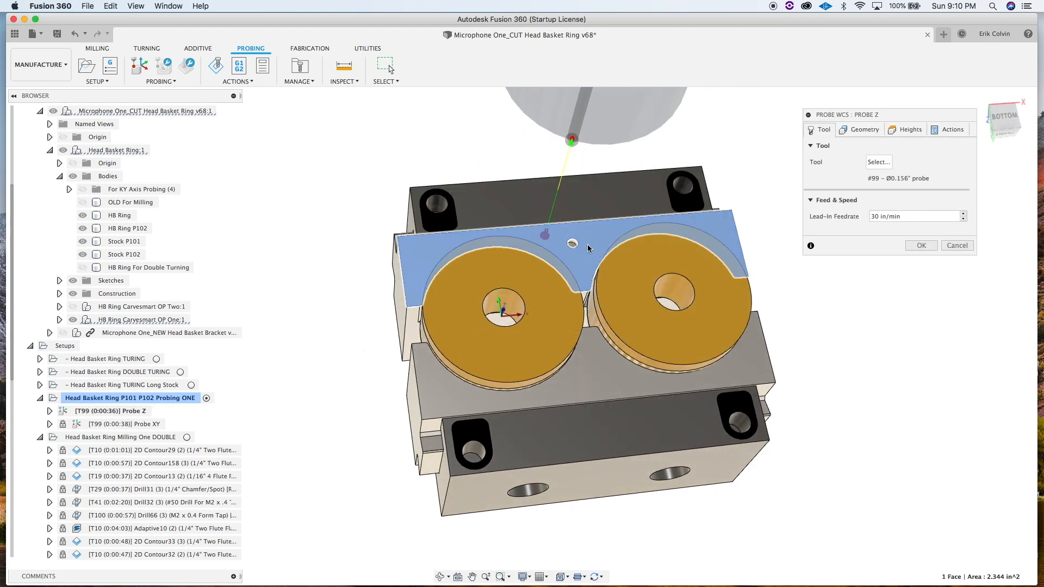
mouse_move(859, 337)
middle_mouse_down("shift")
mouse_move(731, 251)
mouse_move(886, 294)
mouse_move(900, 342)
mouse_move(844, 284)
mouse_move(863, 331)
middle_mouse_up("shift")
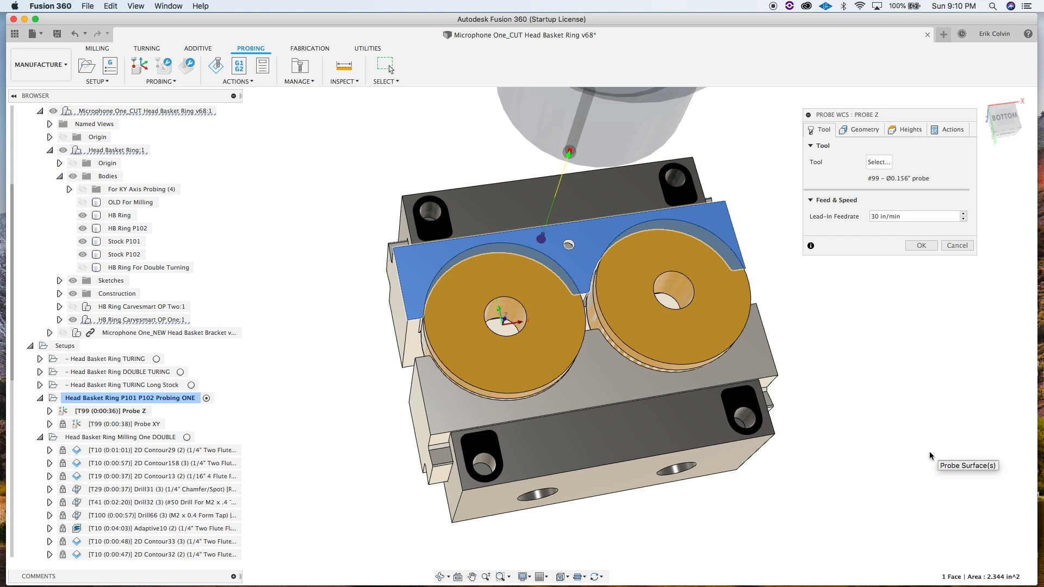
- Disable the selection-point option in the Probe Z geometry and examine the probe path along with the approach and overtravel settings
left_click(863, 130)
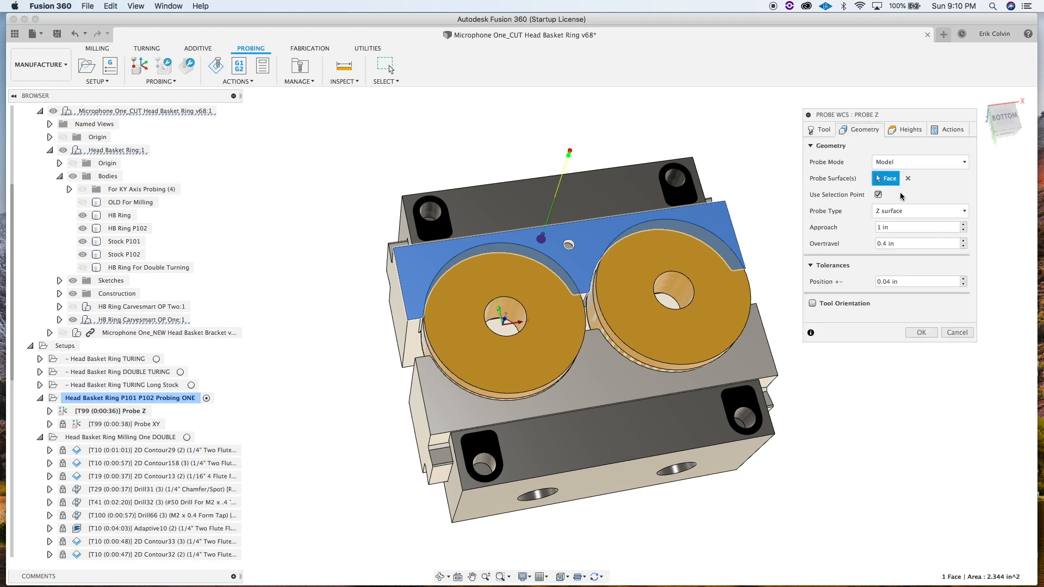
left_click(878, 194)
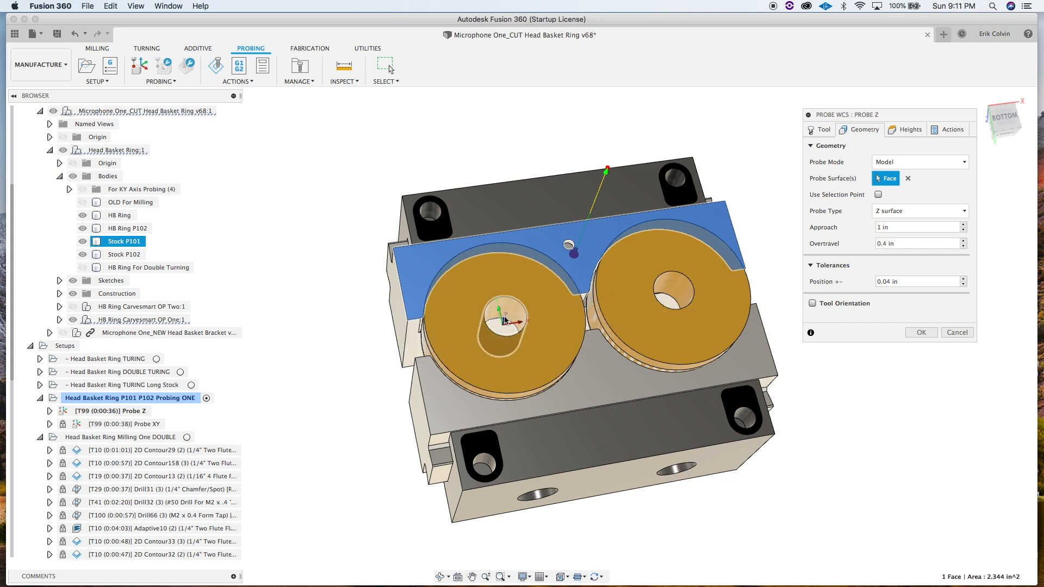
middle_click_drag(850, 426, 843, 368, "shift")
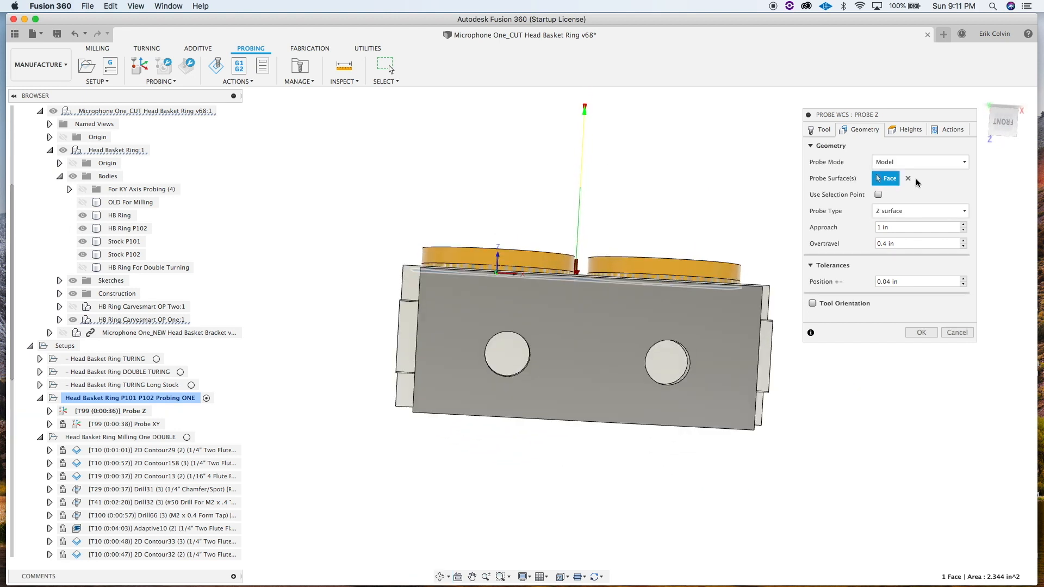
left_click(1008, 124)
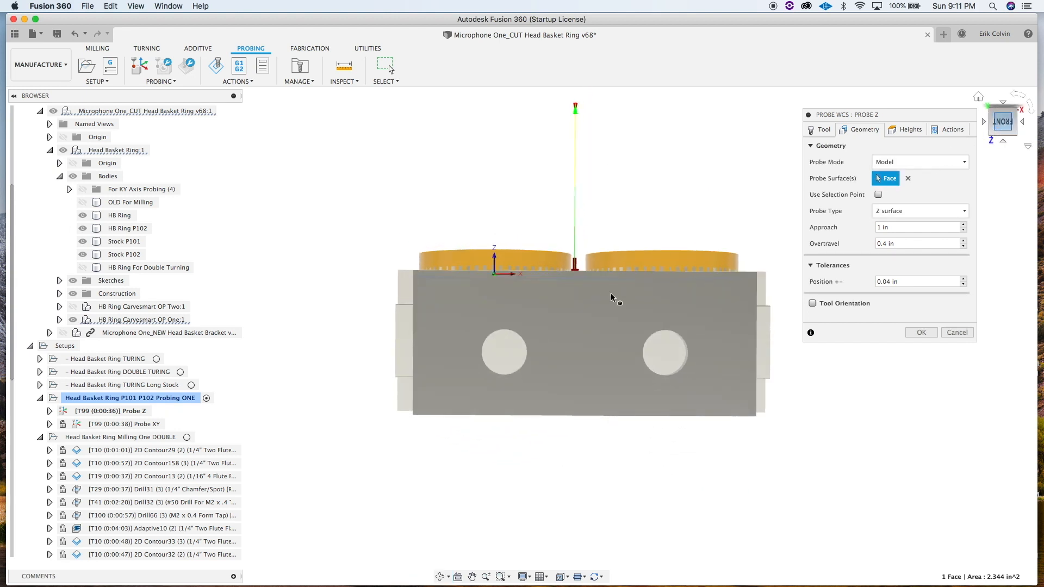
scroll(562, 239, "up", 5)
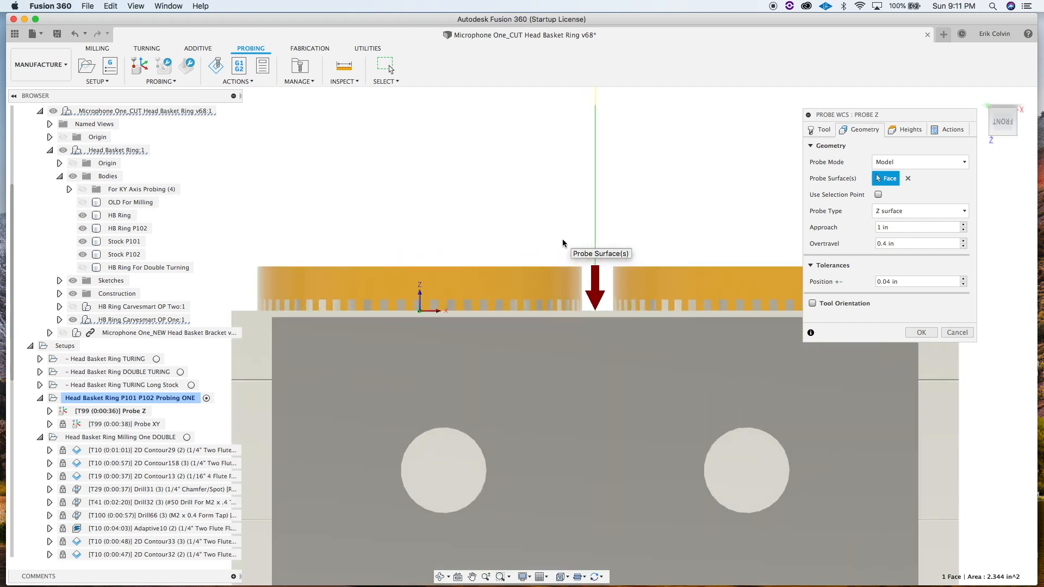
middle_click_drag(634, 206, 628, 251, "shift")
scroll(628, 251, "down", 4)
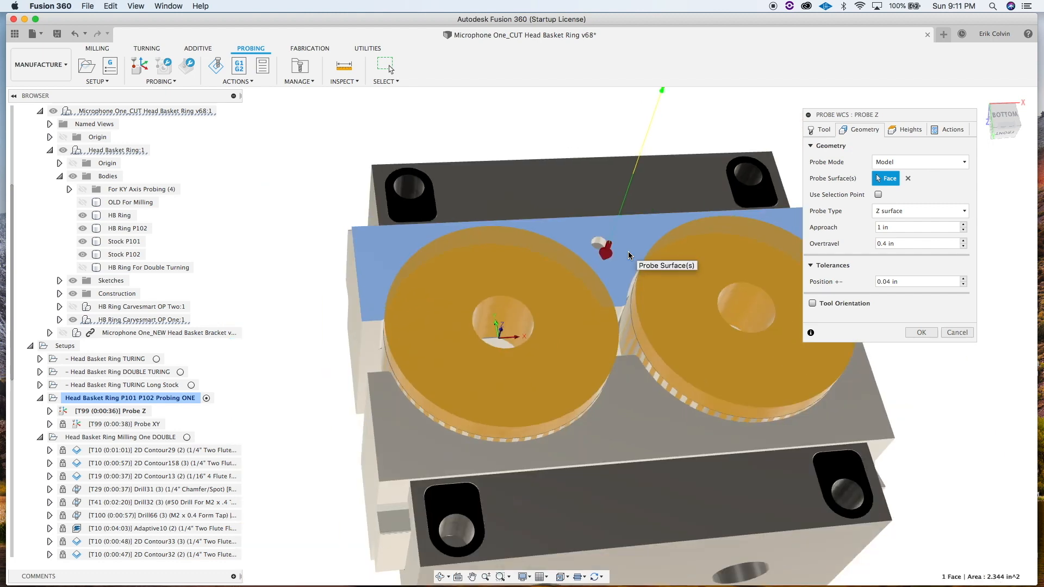
middle_click_drag(618, 316, 512, 312)
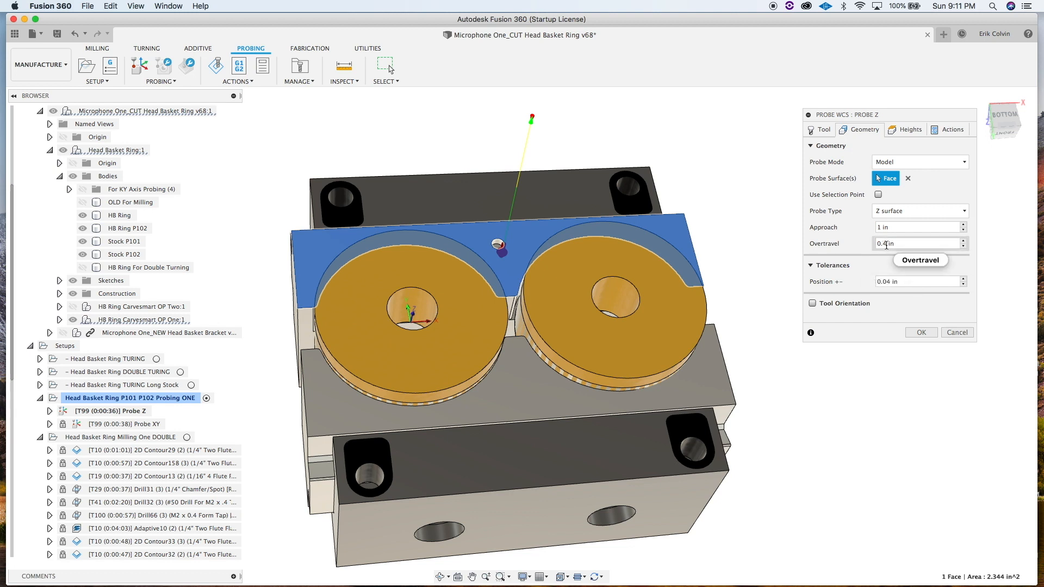
mouse_move(888, 244)
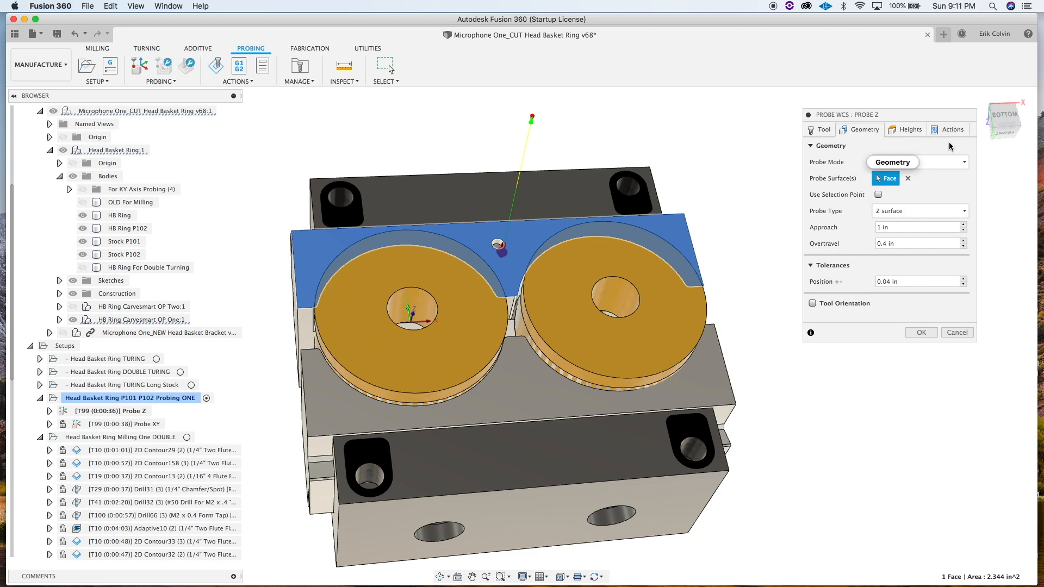
- Re-enable the selection-point option, pick a probing point on the rear soft jaw beside the small hole, and discard the Probe Z edits
left_click(878, 195)
left_click(467, 233)
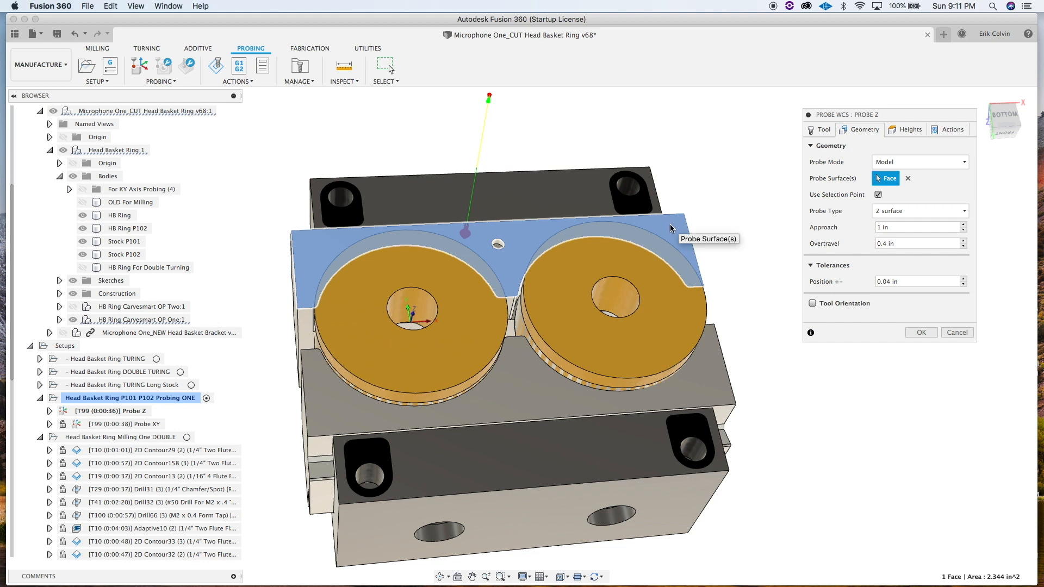
left_click(957, 332)
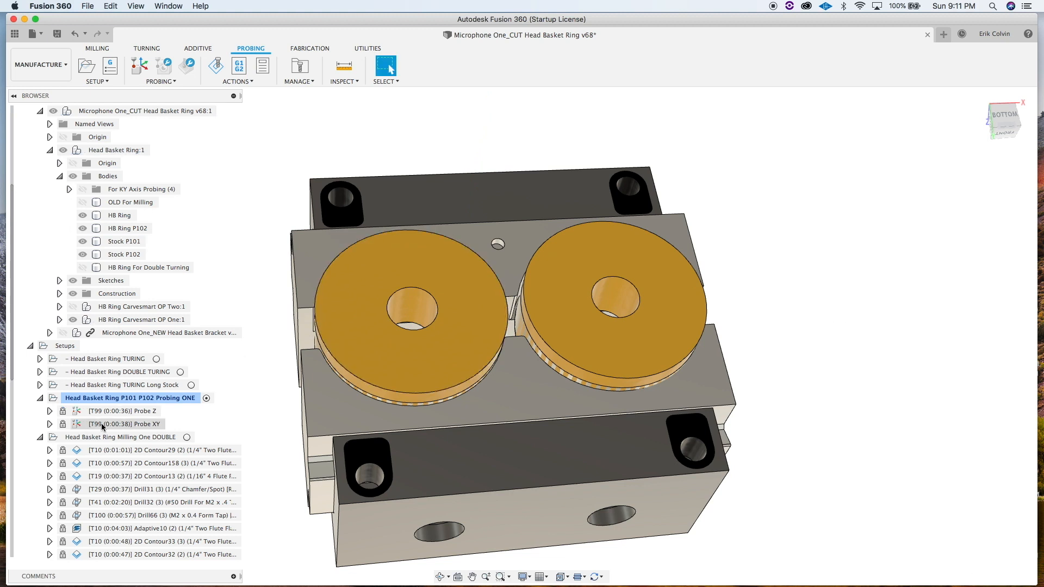
- Open the protected Probe XY operation, examine its probing of the Stock P101 center bore, and leave without changes
double_click(120, 425)
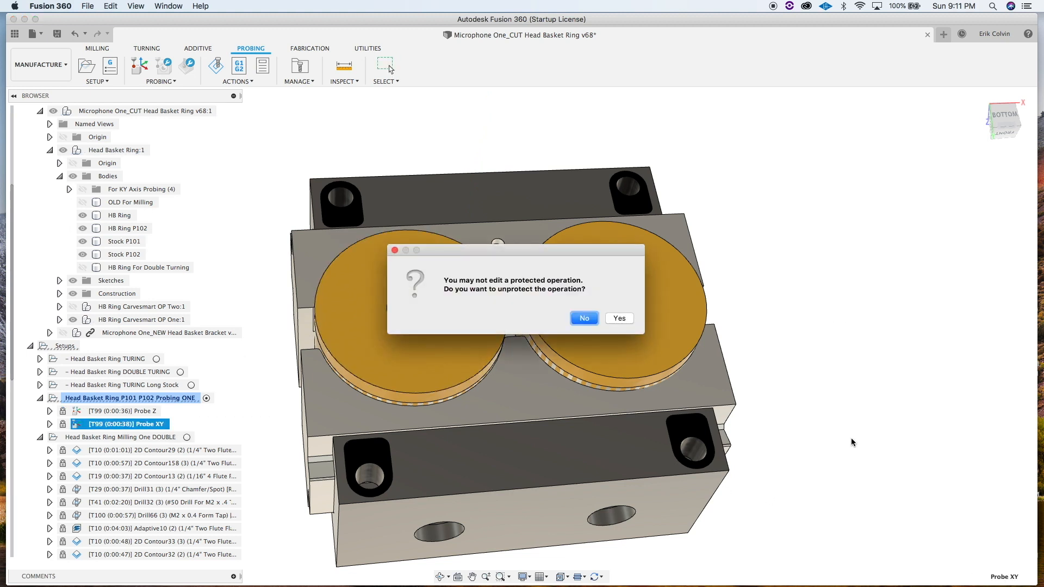
left_click(620, 319)
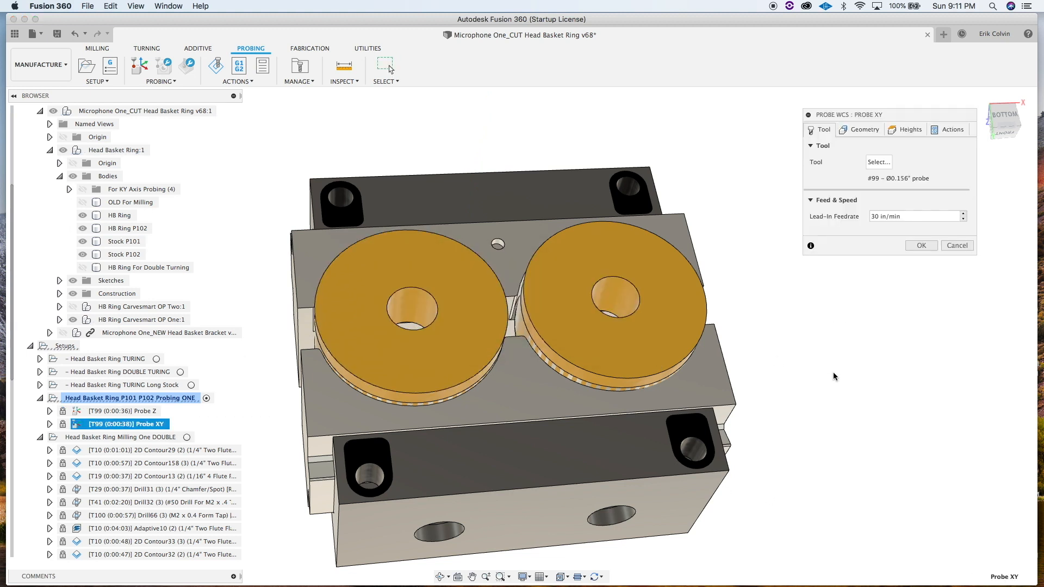
mouse_move(839, 345)
middle_mouse_down("shift")
mouse_move(835, 299)
mouse_move(837, 386)
mouse_move(843, 341)
mouse_move(851, 365)
mouse_move(838, 364)
middle_mouse_up("shift")
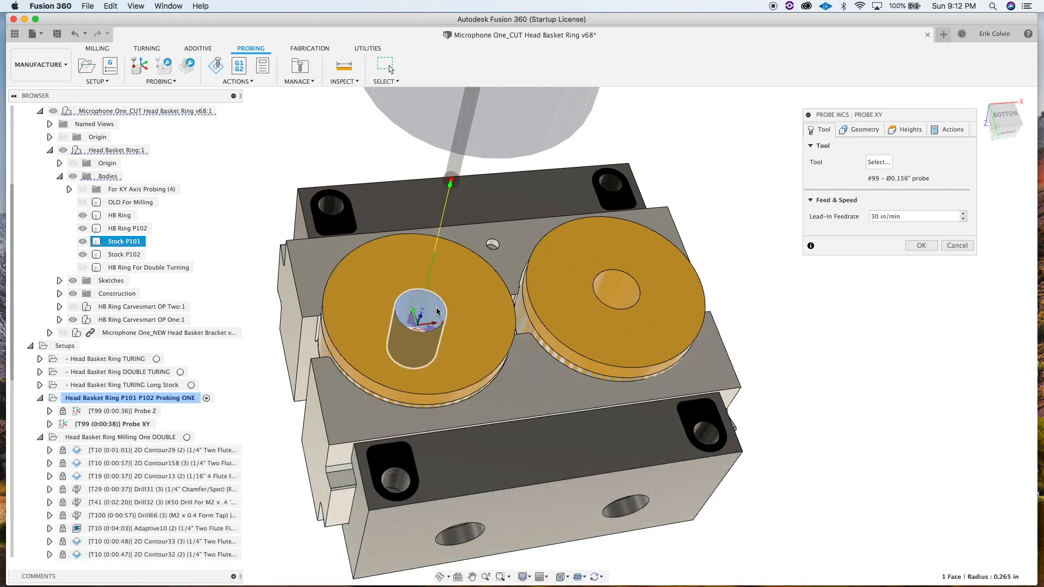
left_click(409, 311)
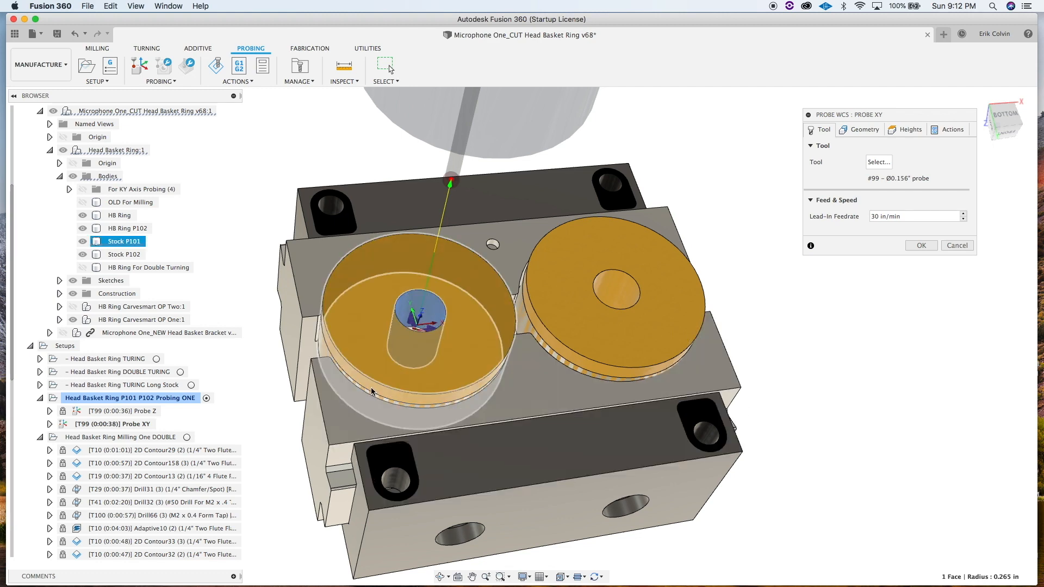
middle_click_drag(836, 390, 827, 348, "shift")
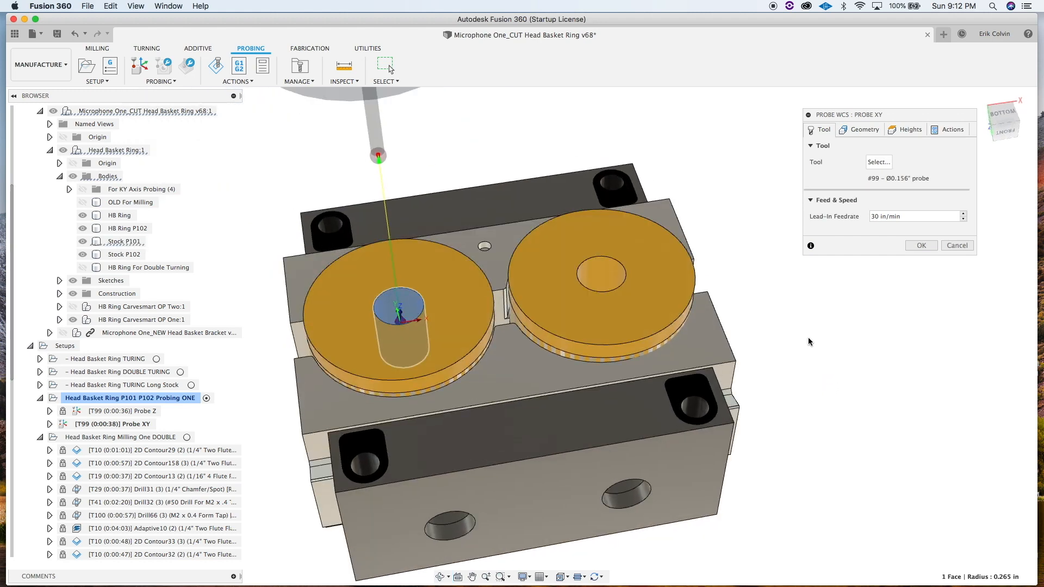
scroll(808, 337, "down", 3)
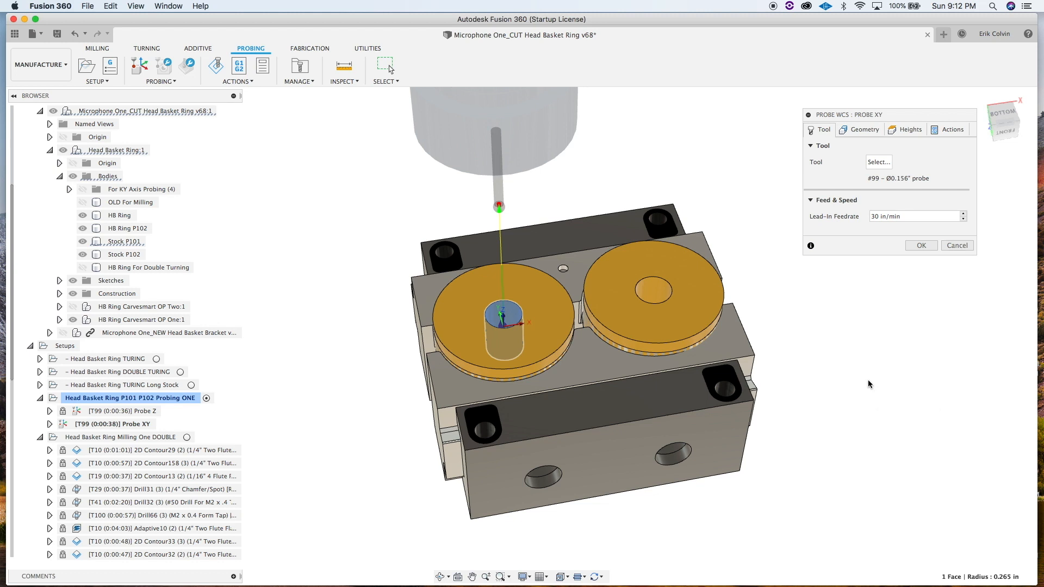
left_click(953, 245)
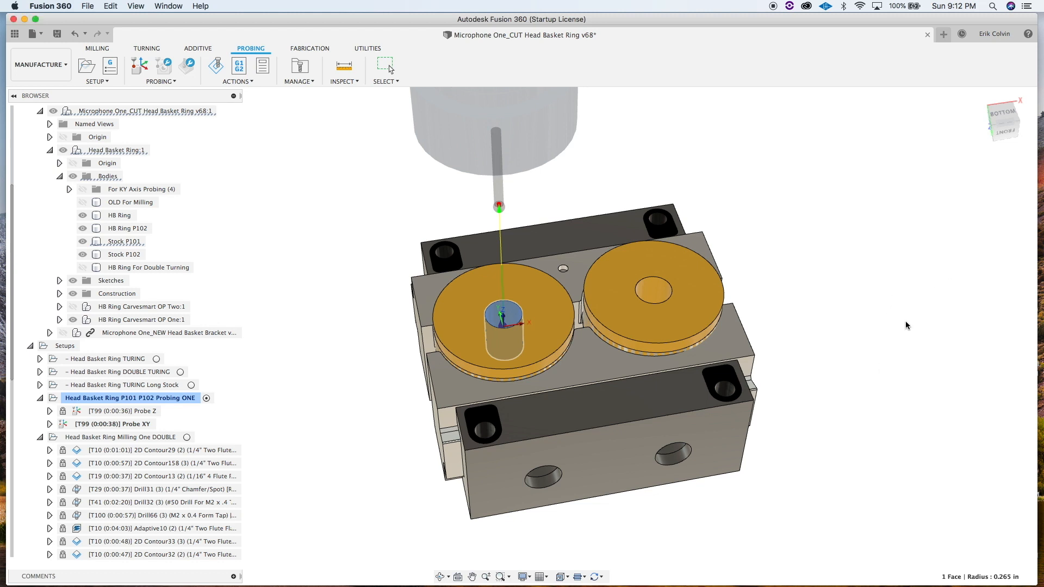
- Examine the Stock P101 and Stock P102 blanks and their center bores as clamped in the vise jaws
left_click(477, 290)
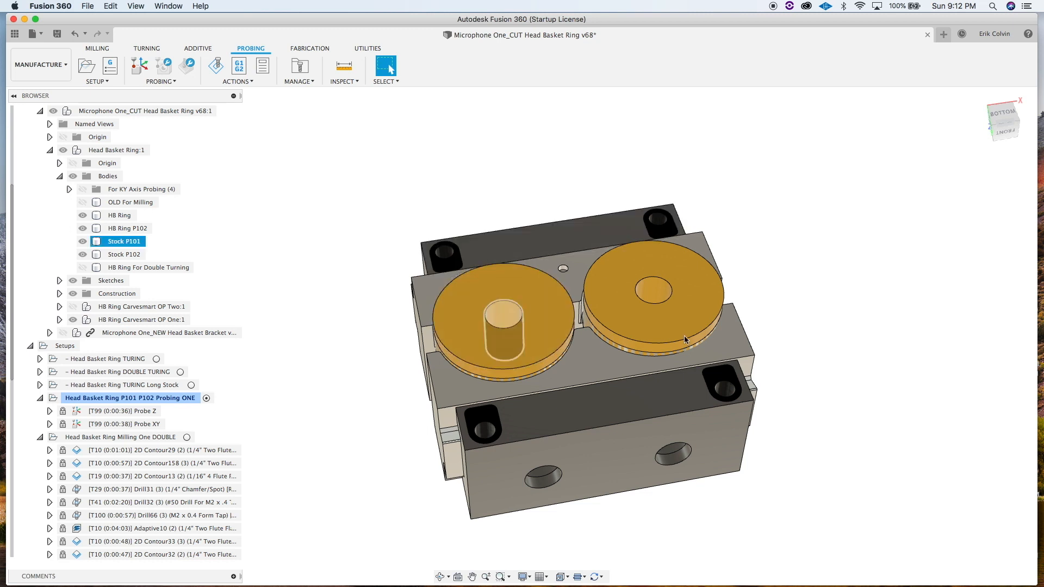
left_click(686, 315)
left_click(788, 329)
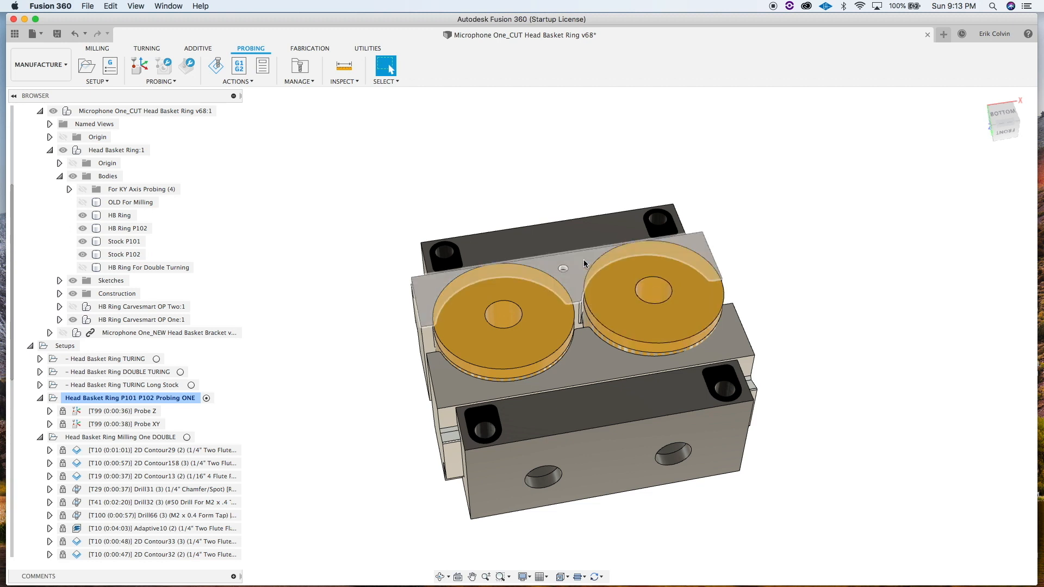
left_click(862, 341)
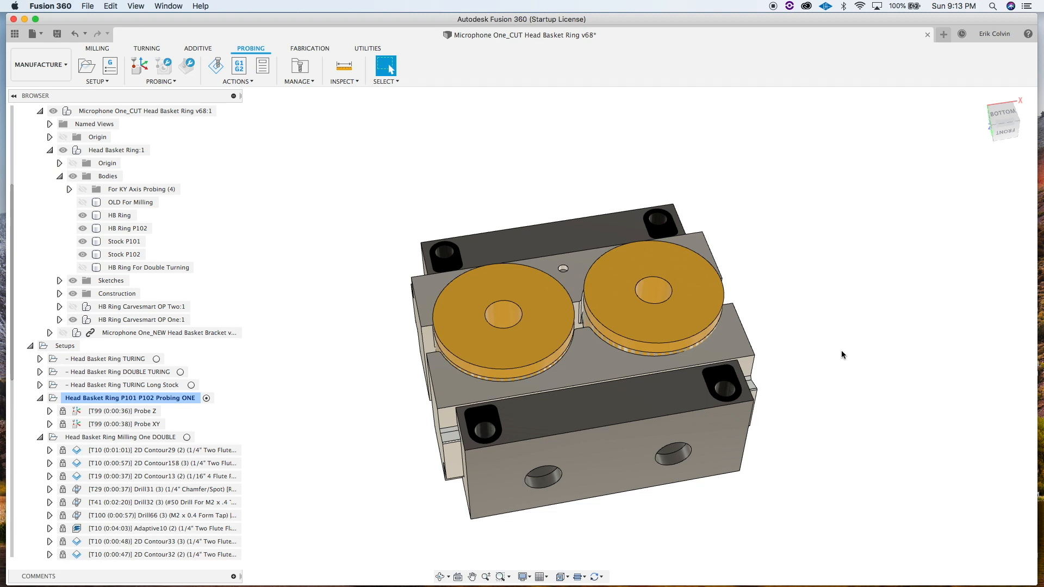
left_click(525, 301)
left_click(658, 324)
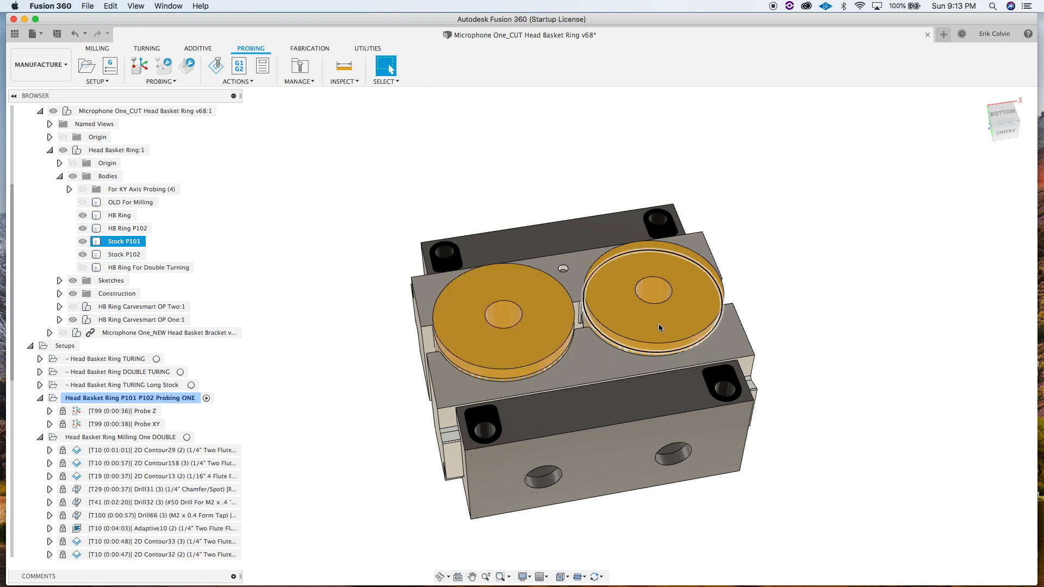
left_click(498, 345)
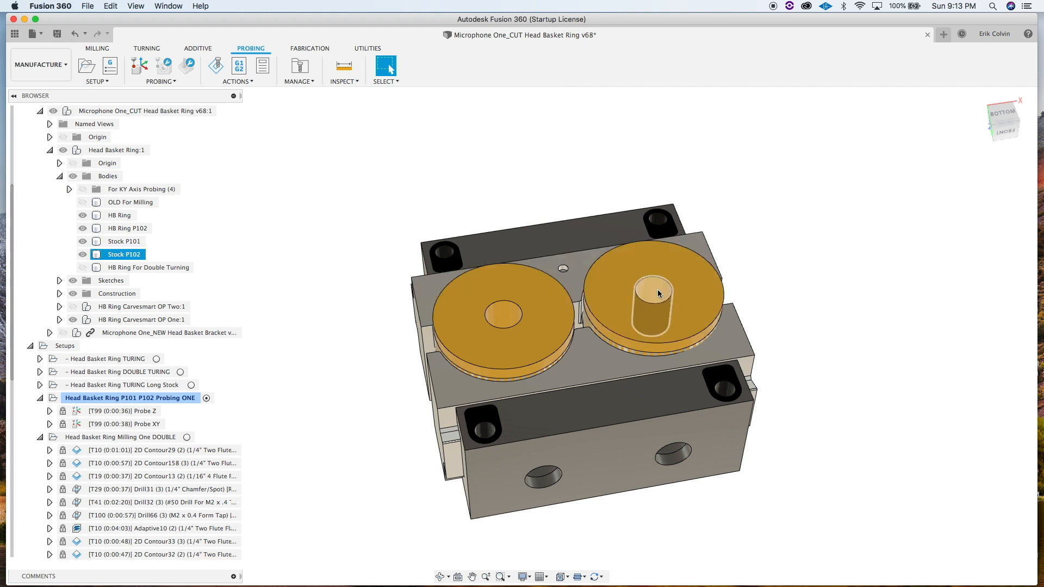
middle_click_drag(856, 403, 861, 376, "shift")
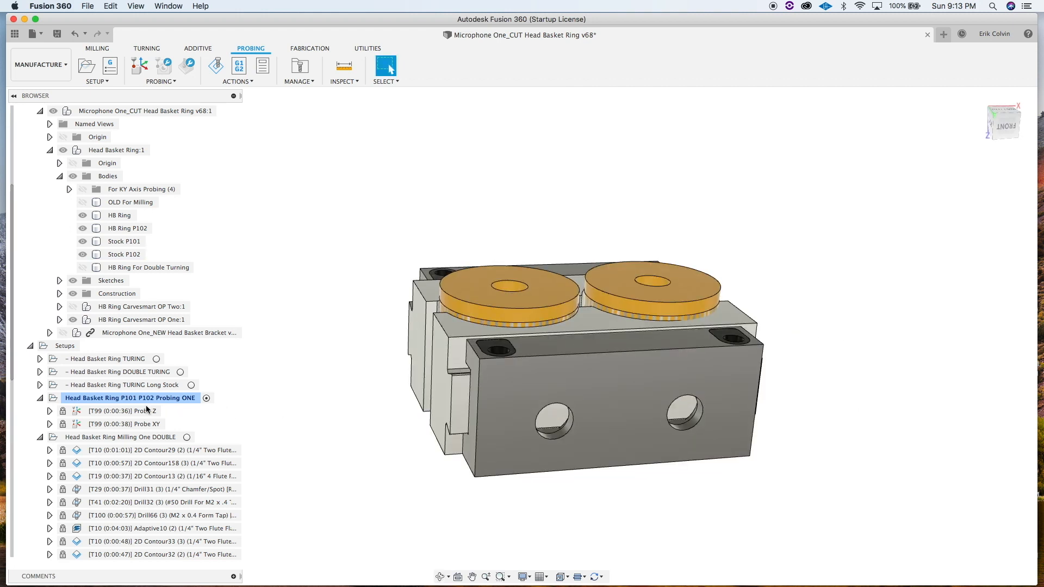
- Hide the Stock P101, Stock P102 and HB Ring P102 bodies of the Head Basket Ring component
left_click(82, 255)
left_click(83, 241)
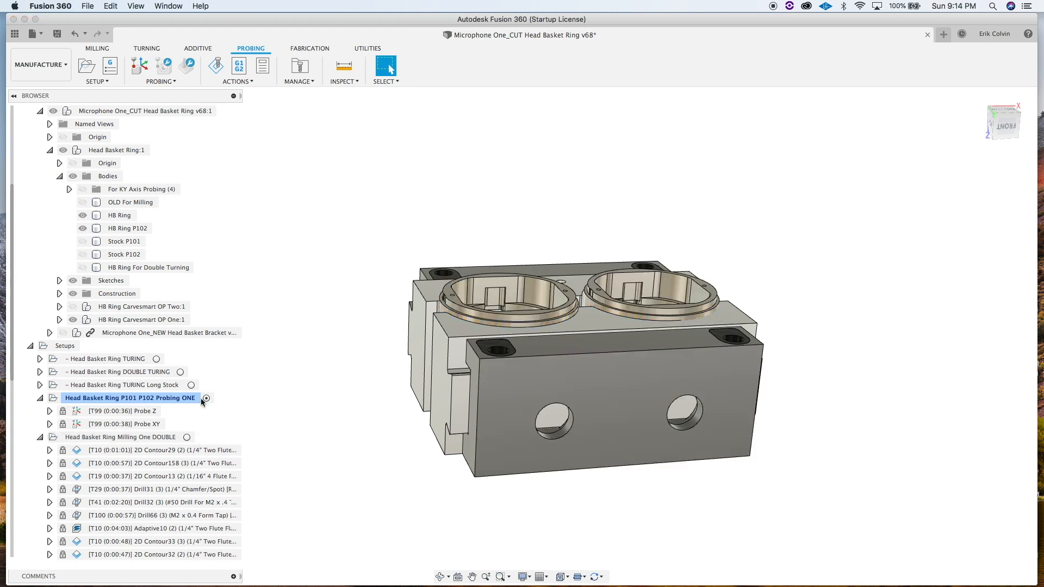
left_click(85, 228)
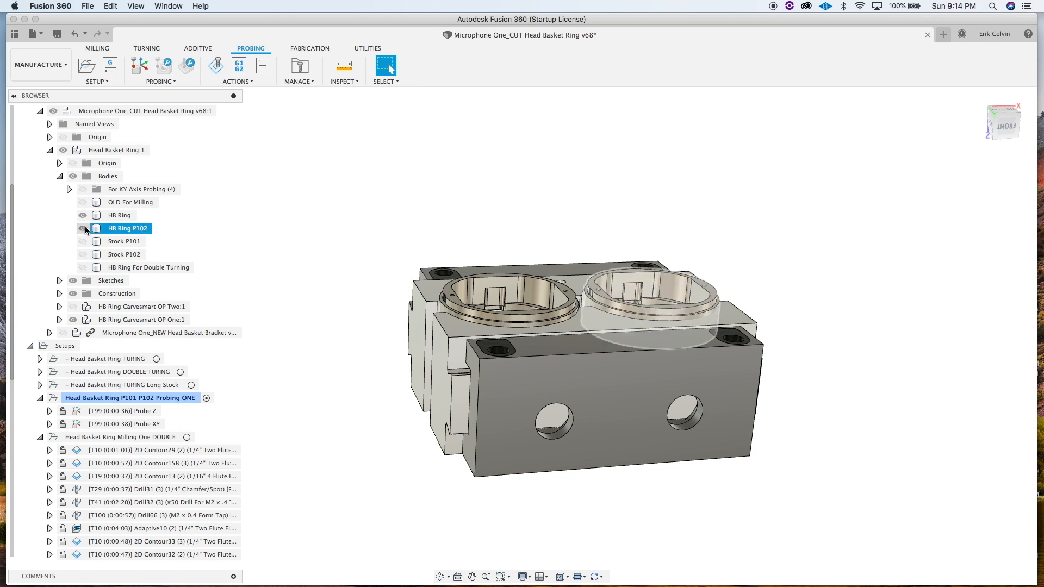
left_click(85, 226)
- Select the Head Basket Ring Milling One DOUBLE setup to preview its stock, and keep the HB Ring Carvesmart OP One jaws displayed
left_click(74, 321)
left_click(74, 321)
left_click(152, 436)
middle_click_drag(496, 411, 498, 417, "shift")
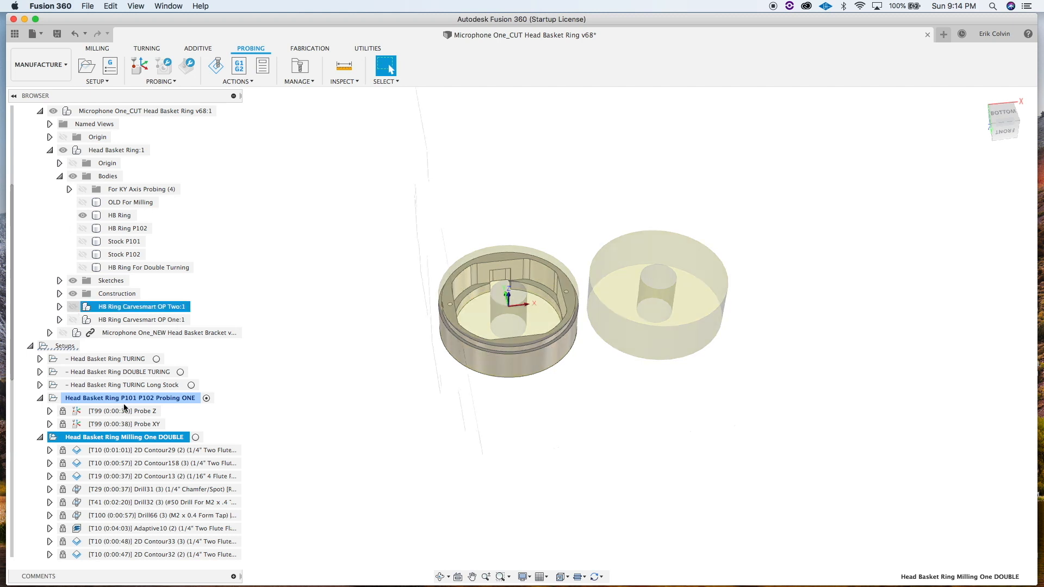
left_click(73, 307)
left_click(72, 320)
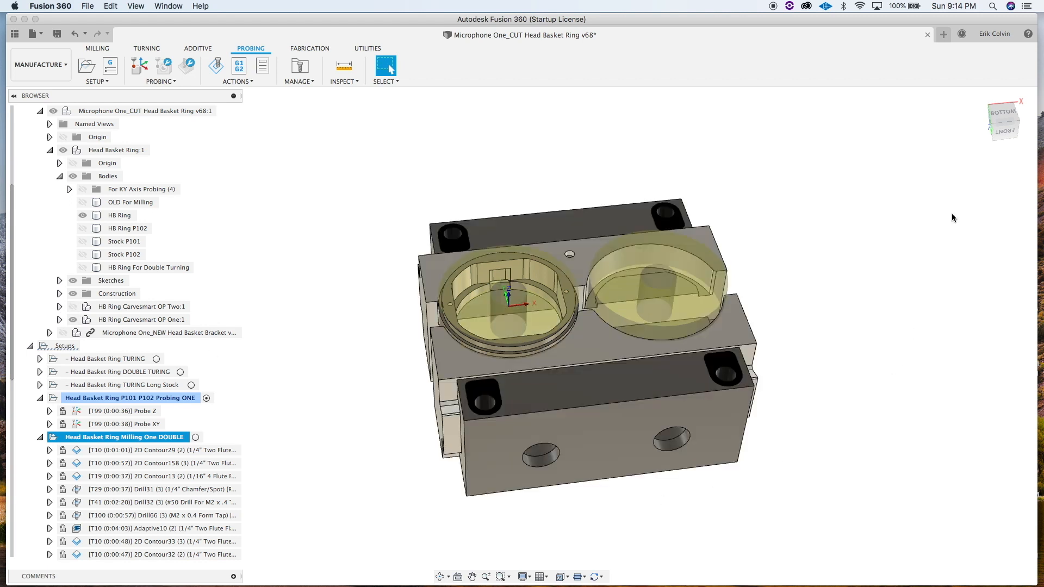
- Examine the milling setup's WCS origin height relative to the soft jaws in the front view
left_click(1005, 132)
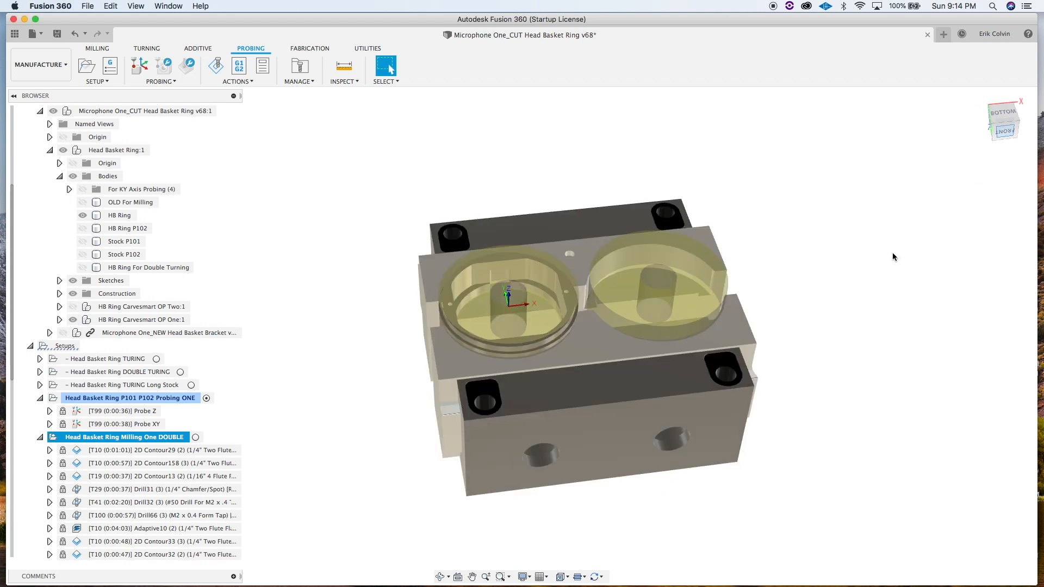
scroll(561, 275, "up", 5)
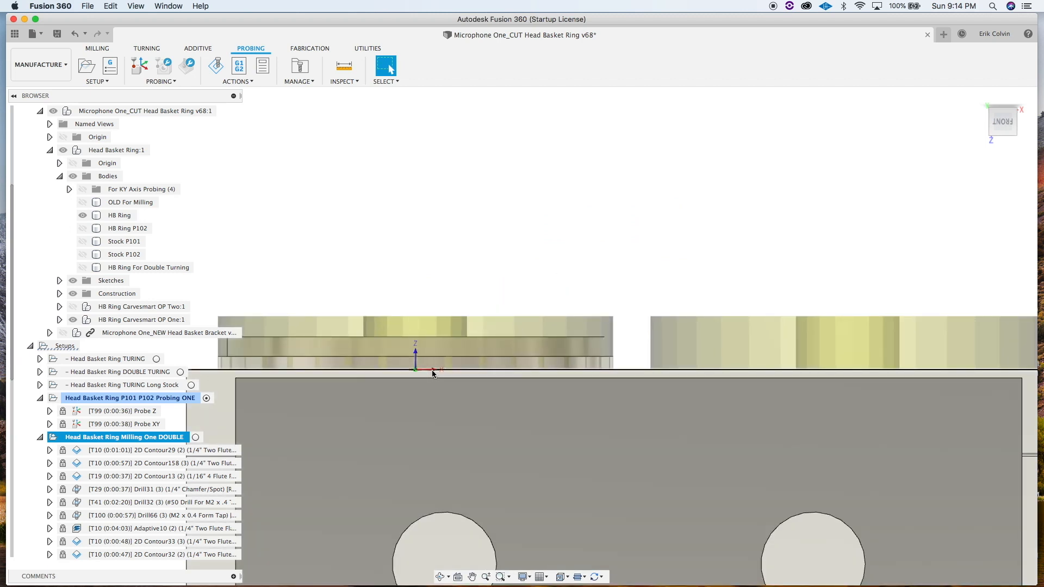
scroll(673, 259, "down", 5)
middle_click_drag(673, 259, 687, 304, "shift")
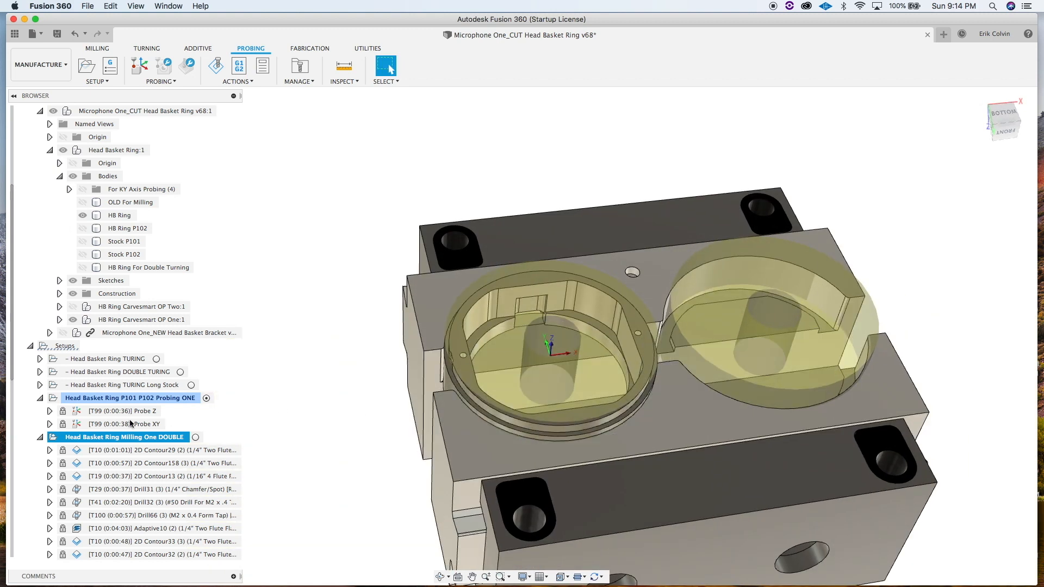
- Preview the 2D Contour29, 2D Contour158 and 2D Contour13 toolpaths of the Head Basket Ring Milling One DOUBLE setup
left_click(103, 437)
left_click(164, 450)
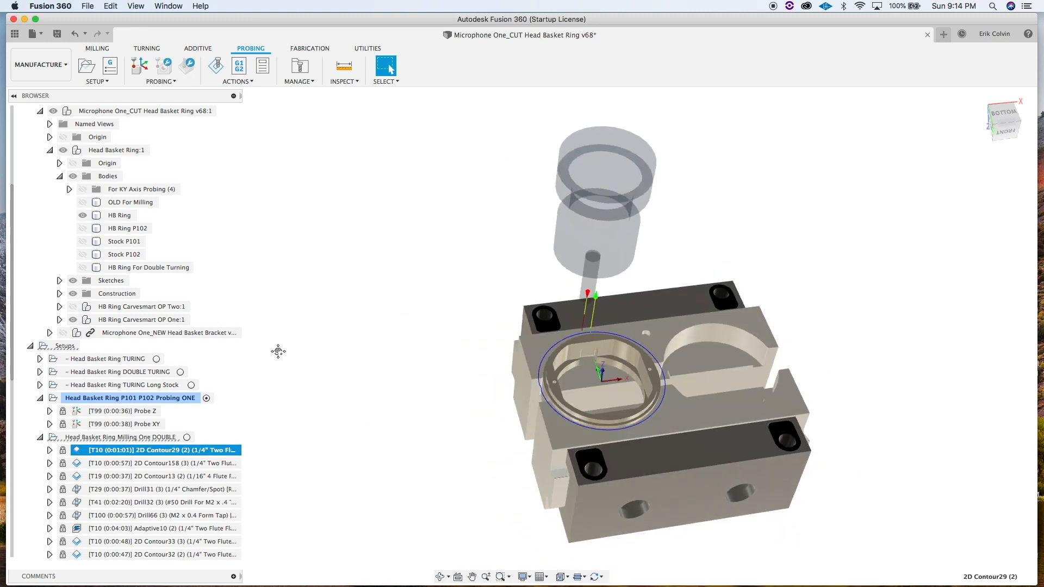
left_click(148, 465)
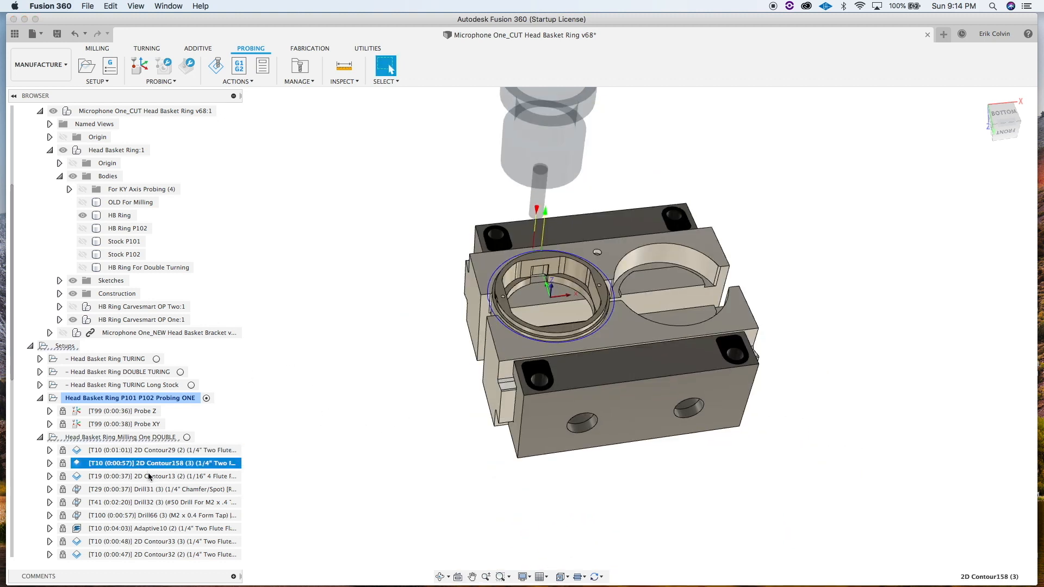
left_click(149, 476)
- Examine the post-process WCS offset and multiple-offset settings of the Head Basket Ring Milling One DOUBLE setup, and leave without changes
left_click(154, 438)
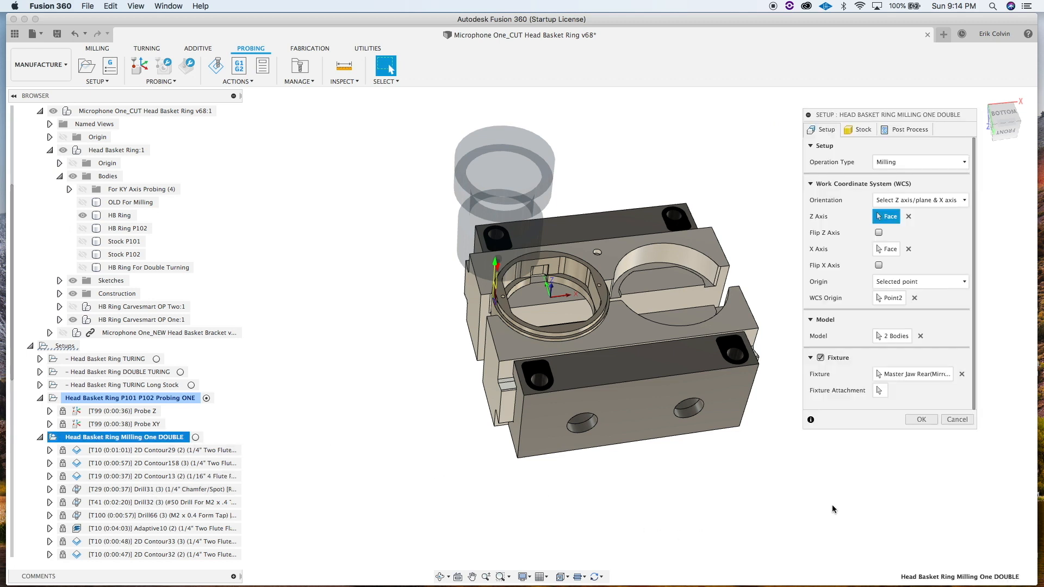
left_click(901, 130)
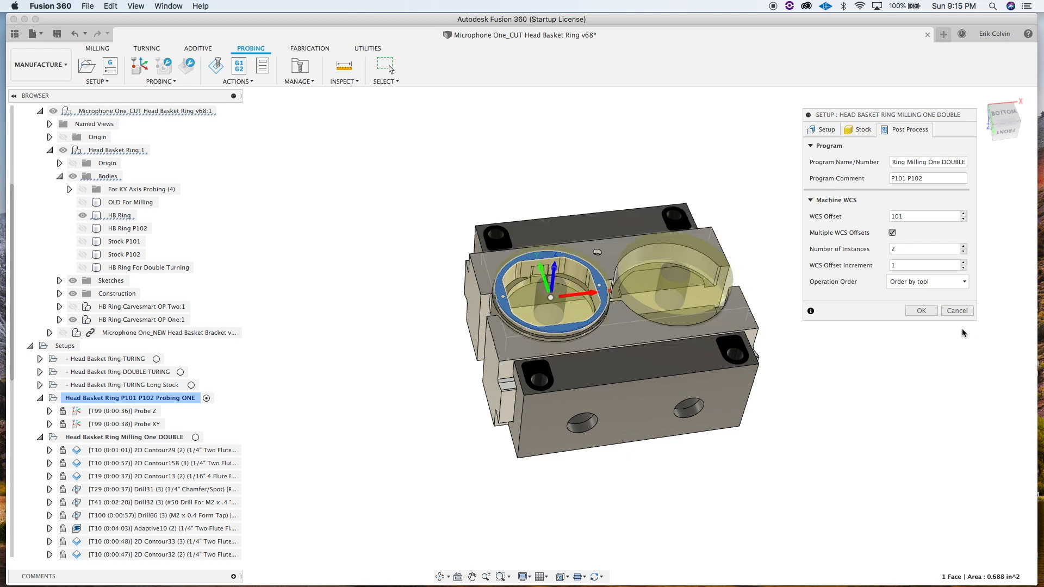
left_click(957, 311)
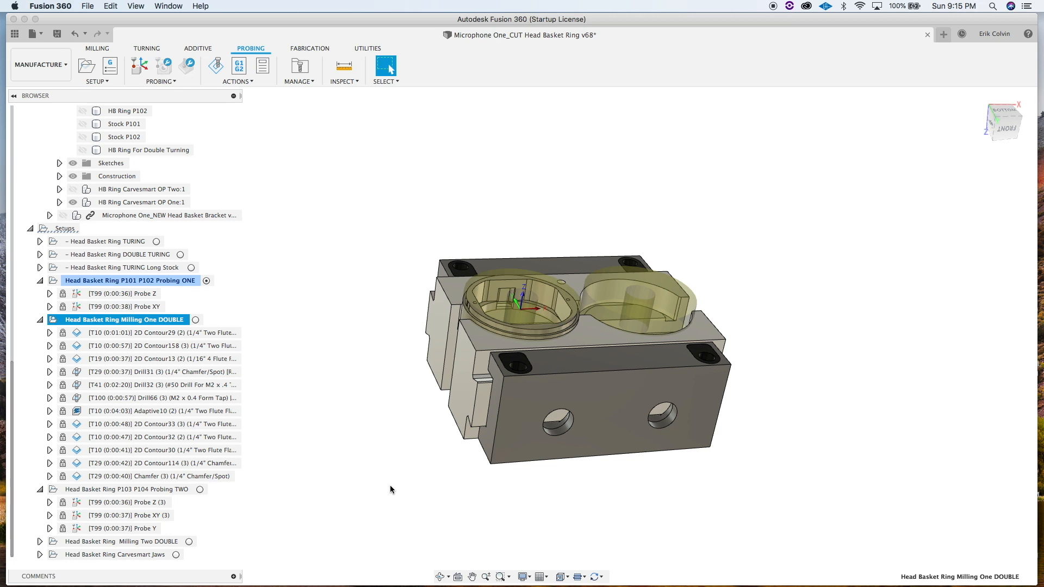
- Browse the microphone part files in the S1C Components project folder, and return to the head basket ring model
left_click(14, 34)
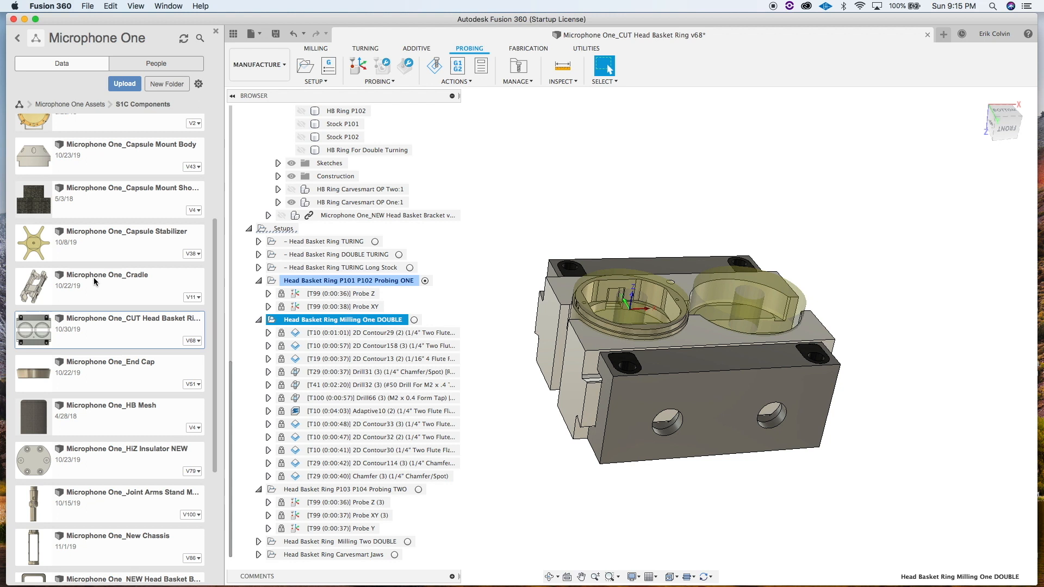
left_click_drag(214, 262, 210, 388)
left_click_drag(216, 433, 215, 190)
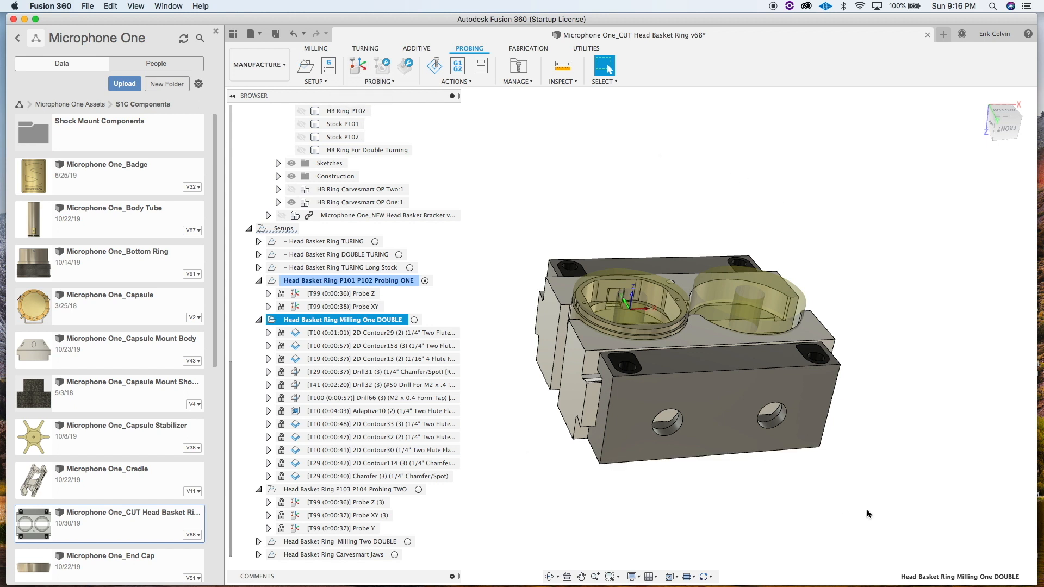
middle_click_drag(891, 464, 895, 452)
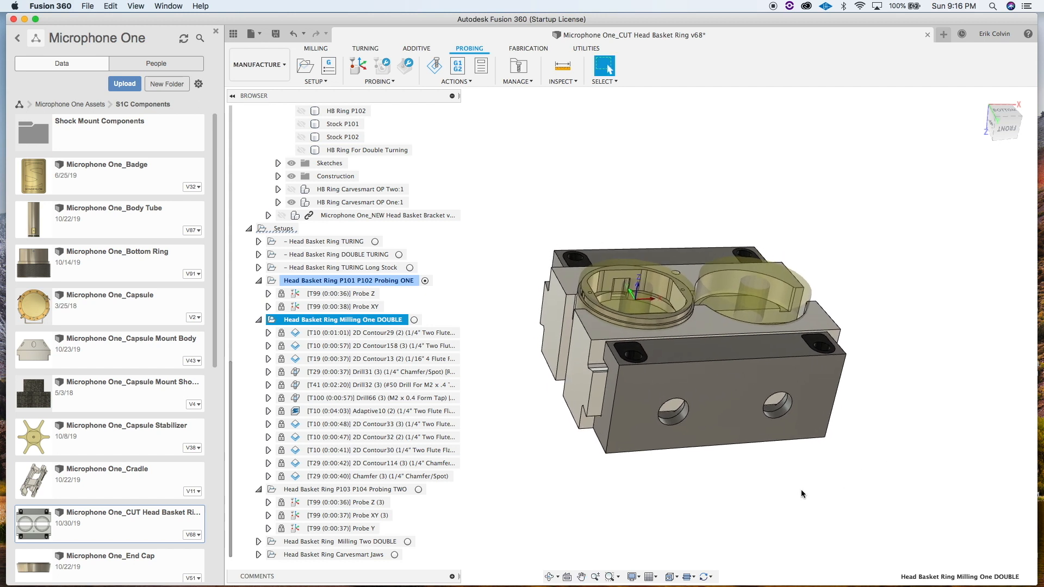
middle_click_drag(789, 487, 772, 501)
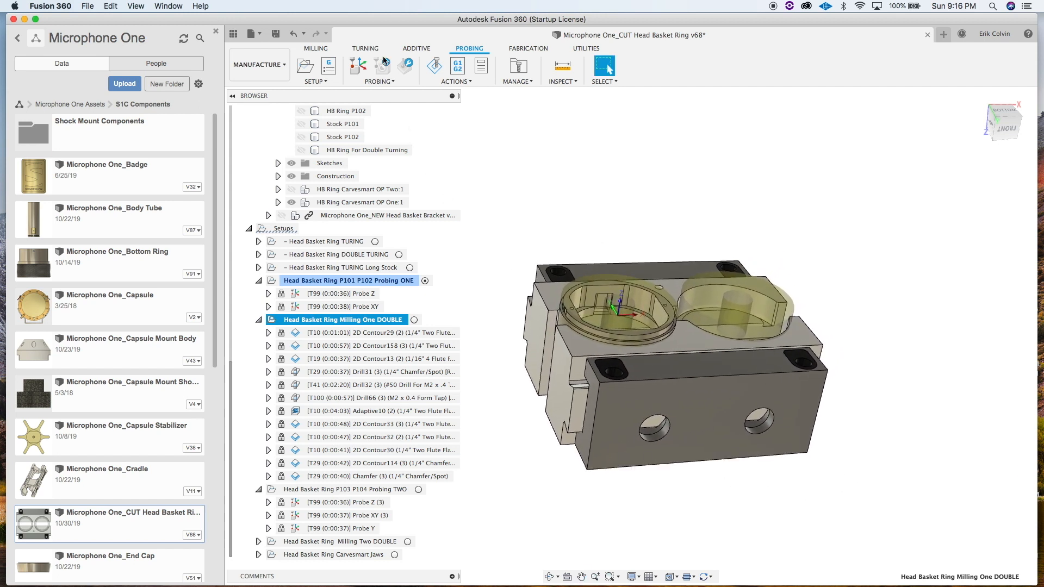
left_click(236, 41)
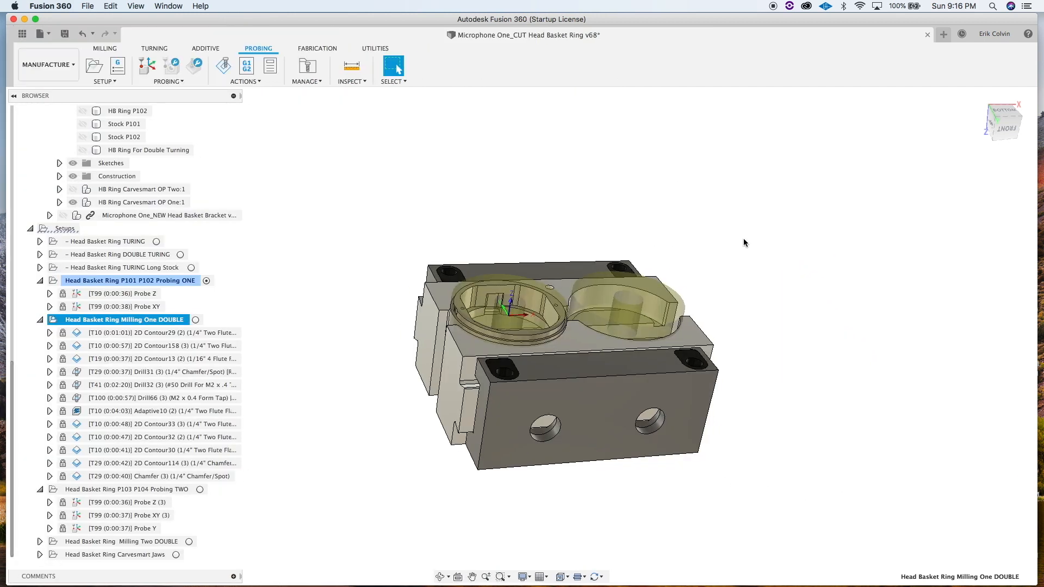
left_click(794, 350)
middle_click_drag(779, 404, 803, 445)
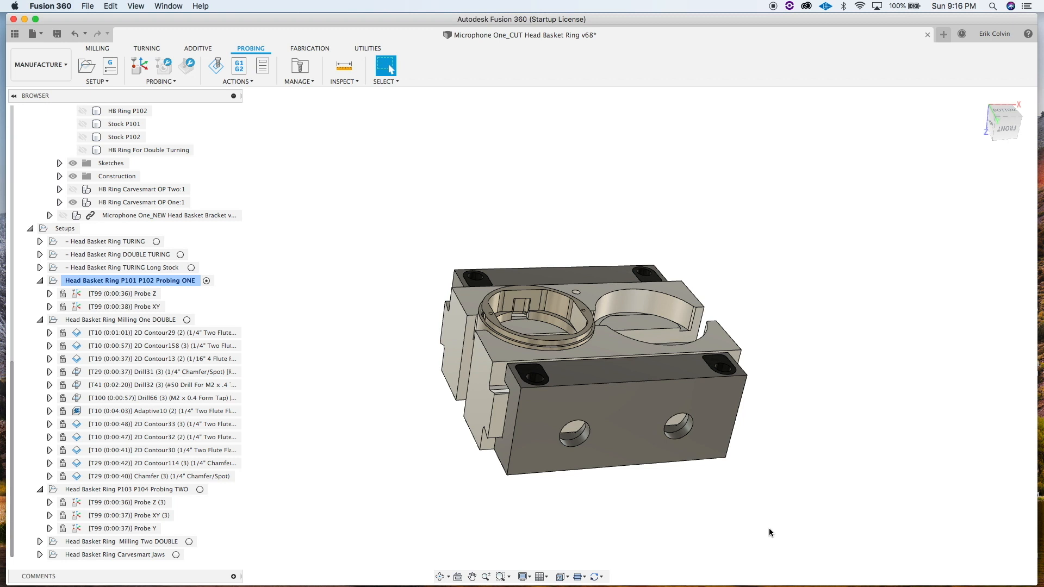
middle_click_drag(794, 396, 748, 377)
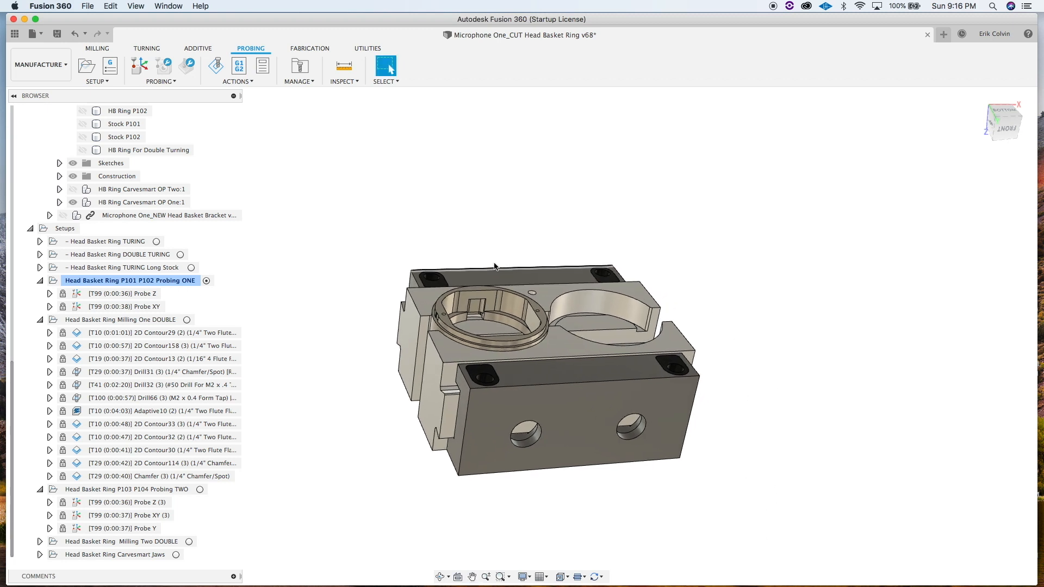
left_click(570, 374)
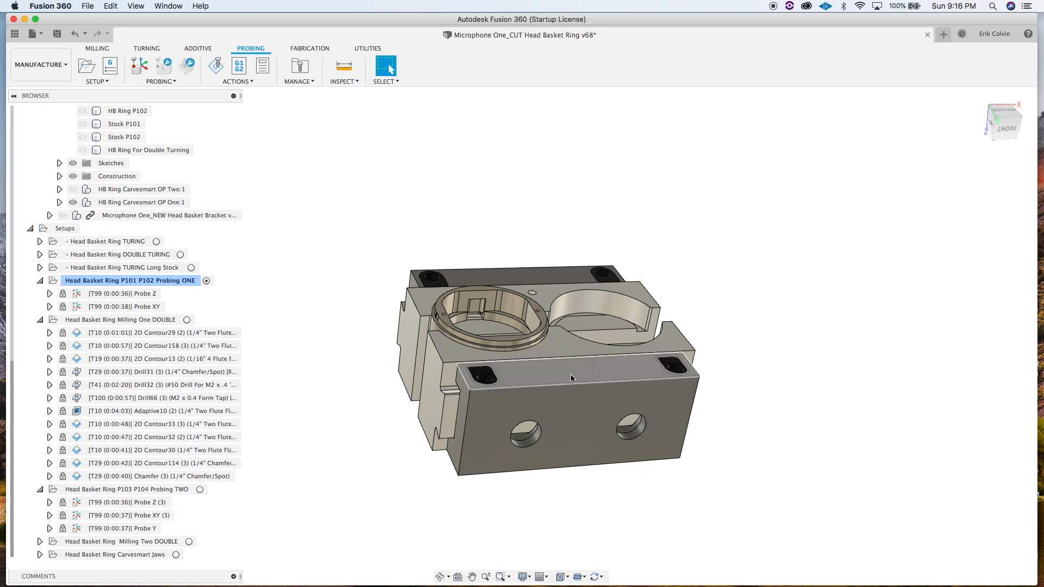
left_click(718, 375)
left_click(512, 274)
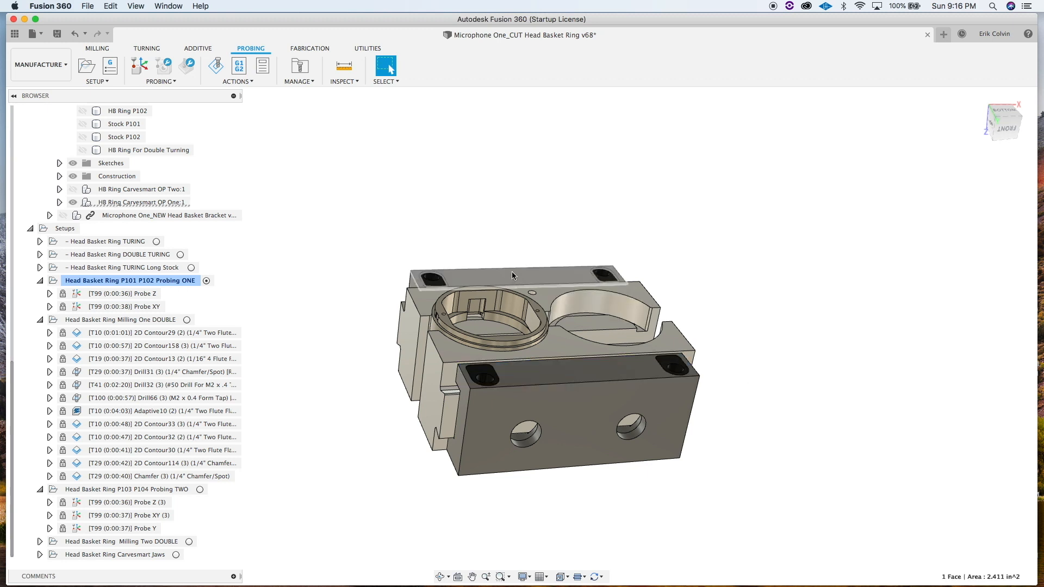
left_click(740, 277)
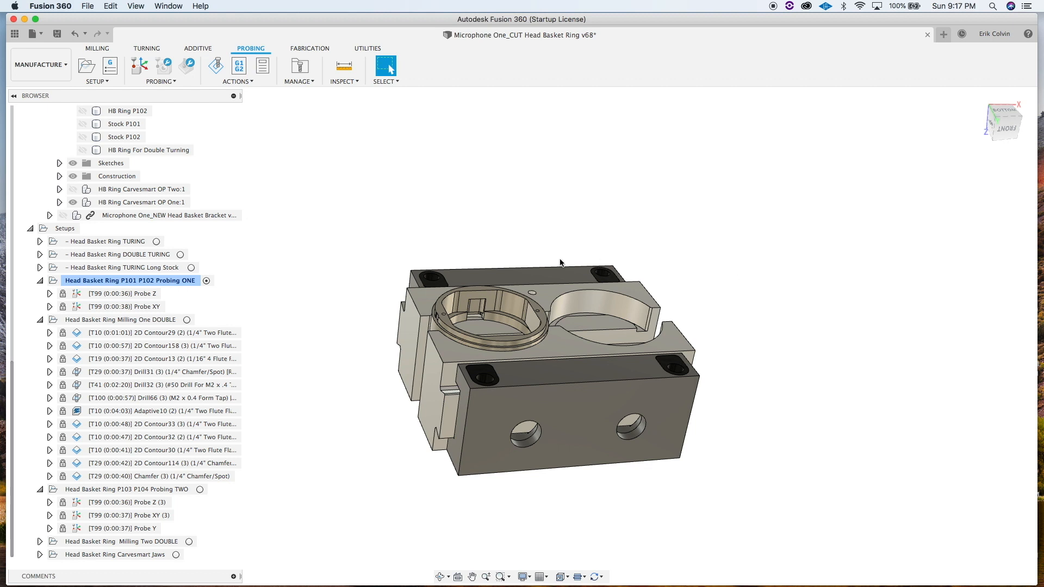
left_click_drag(338, 208, 744, 509)
left_click(744, 509)
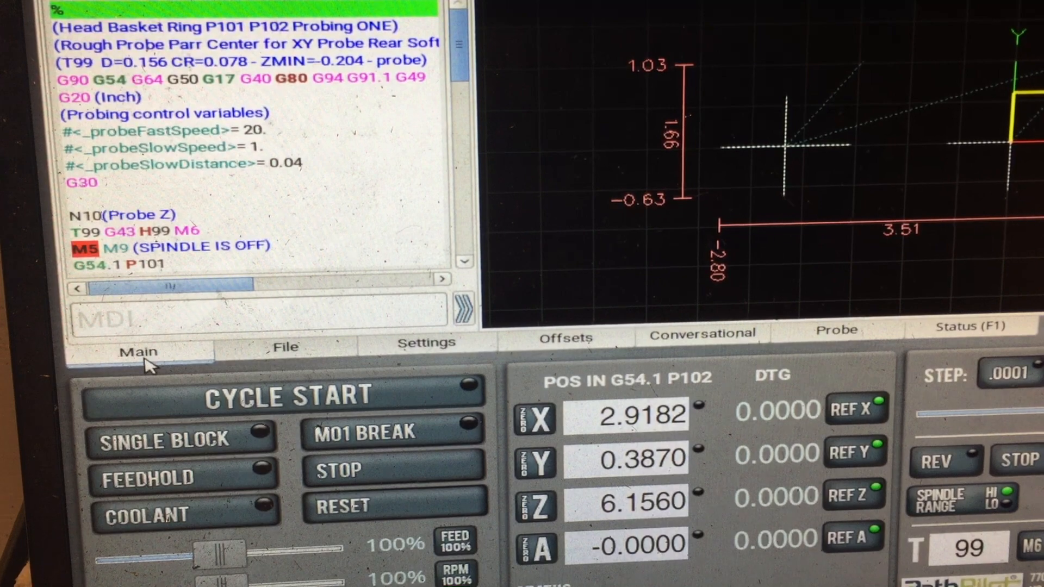
- Switch to the PathPilot control and examine its work offset table from G59 through G59.3, including the vise jaw corner and tool setter entries
left_click(569, 338)
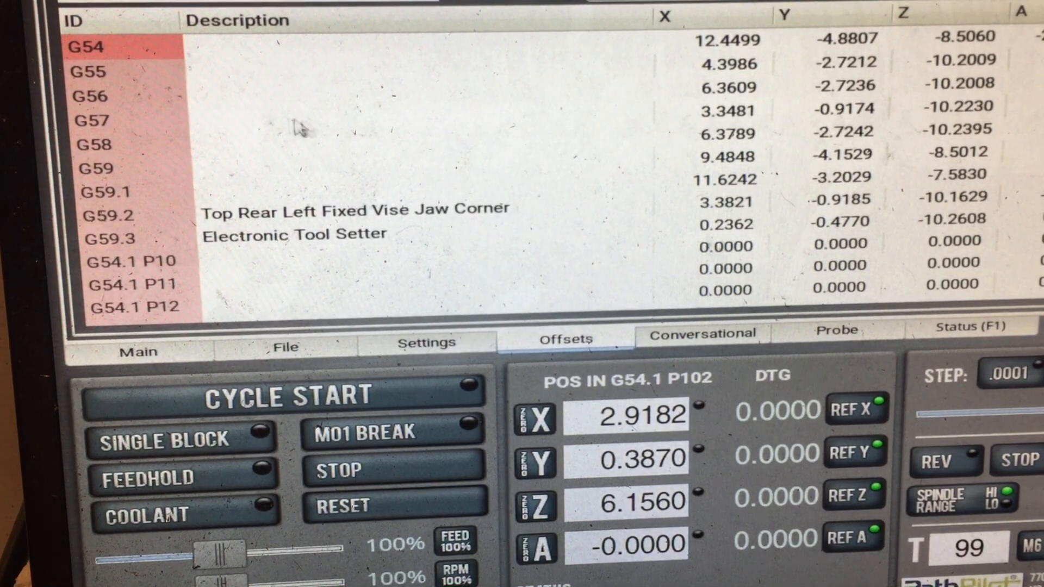
left_click(149, 175)
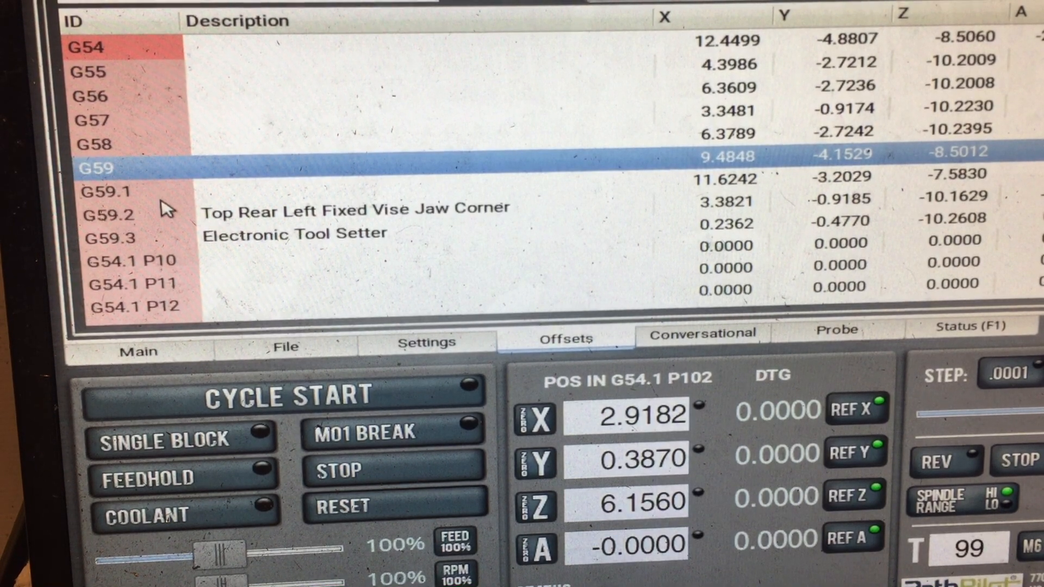
left_click(157, 194)
left_click(165, 218)
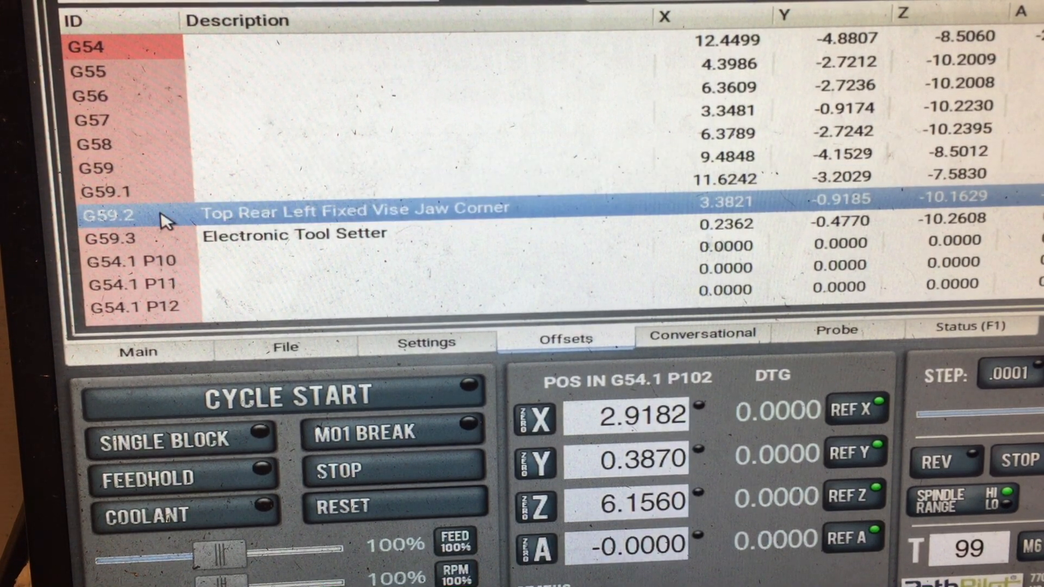
left_click(158, 241)
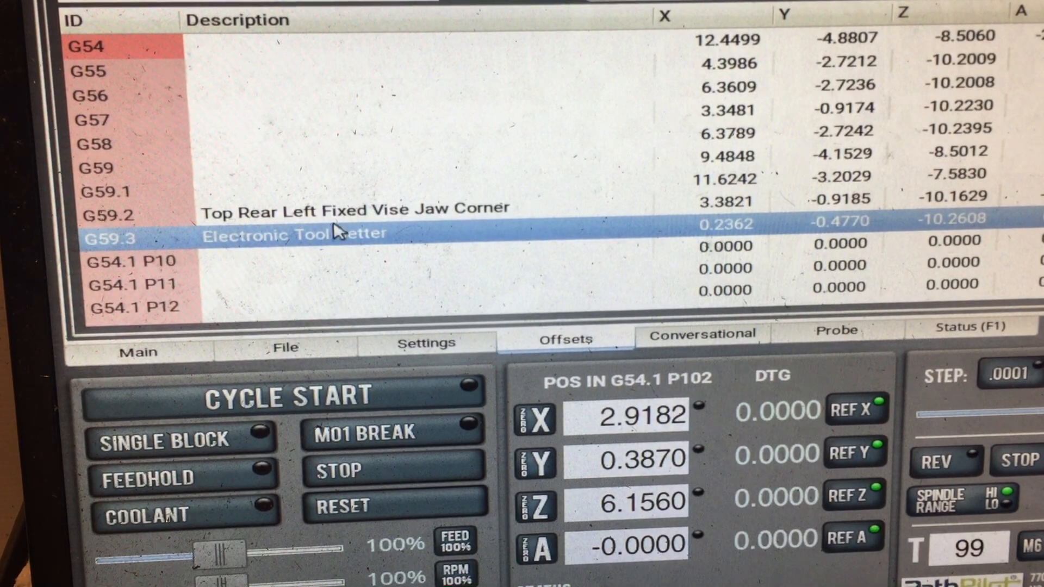
left_click(337, 220)
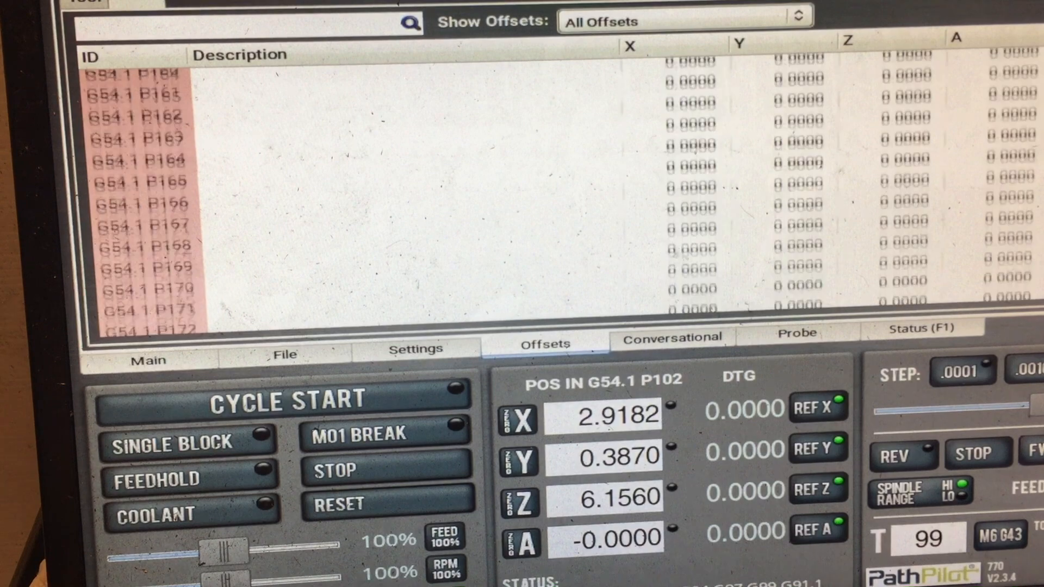
- Find the extended work offsets for Head Basket Ring Op One in the offset table and select the G54.1 P101 entry
scroll(560, 185, "up", 20)
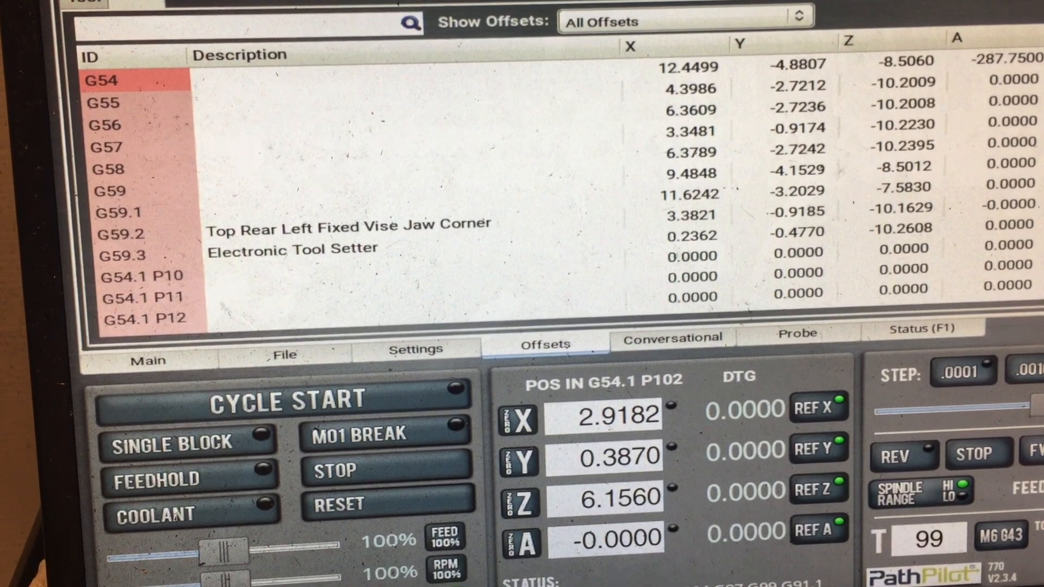
scroll(560, 185, "down", 8)
scroll(560, 202, "down", 5)
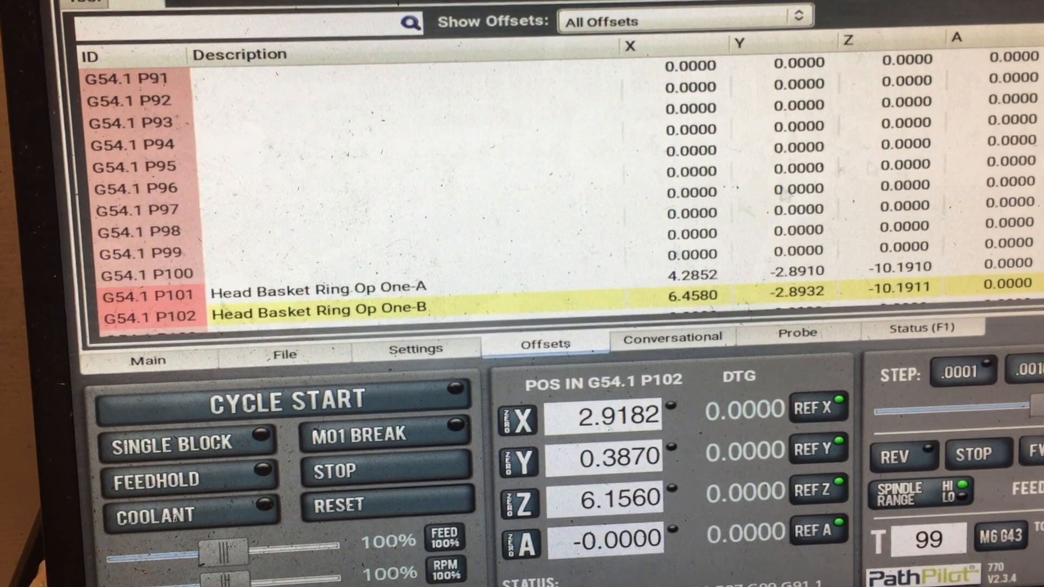
left_click(366, 296)
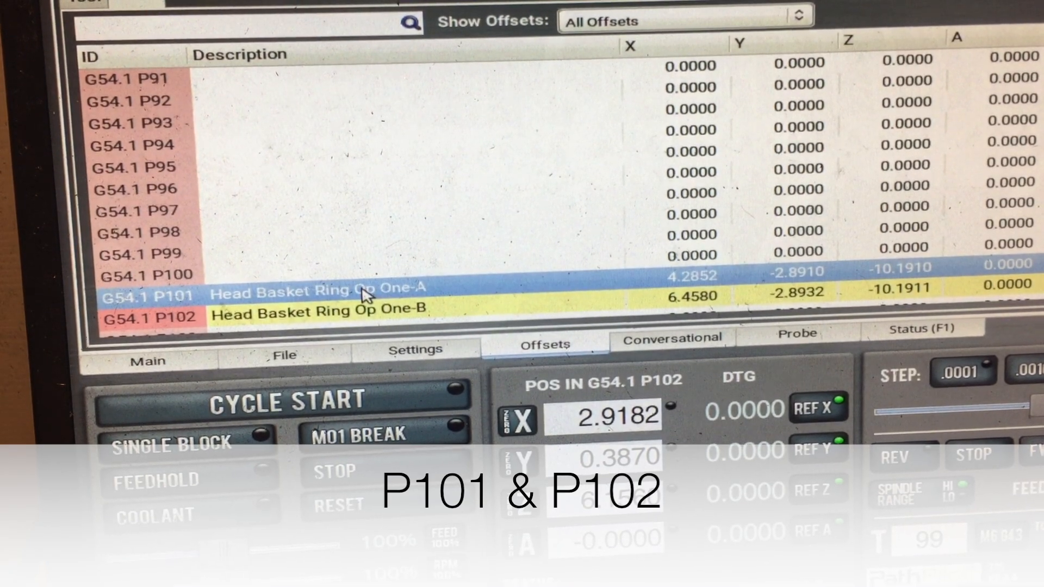